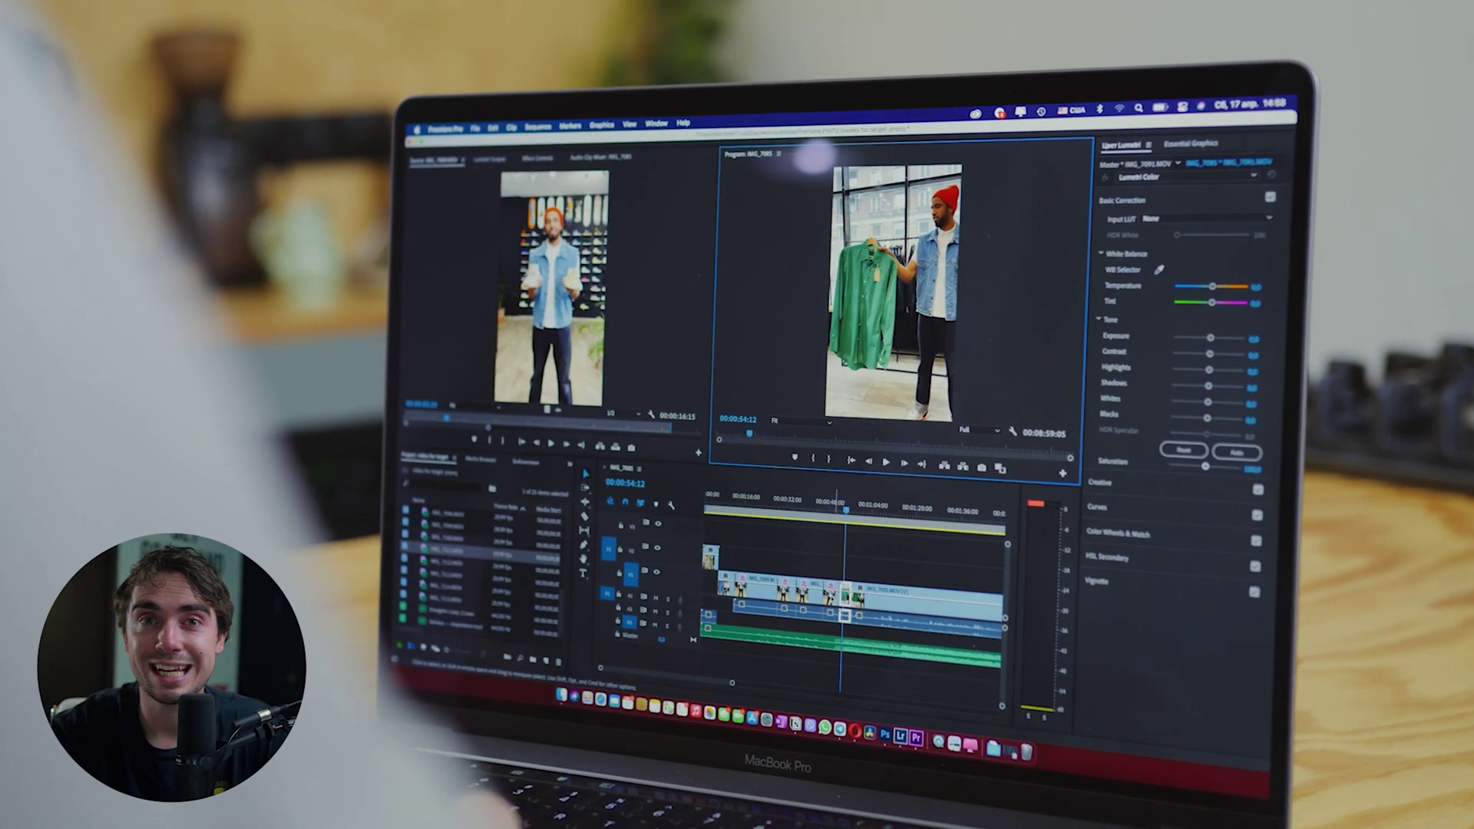
- Scroll the OpusClip homepage past the hero to the caption demos, creators and brand logos
click(768, 576)
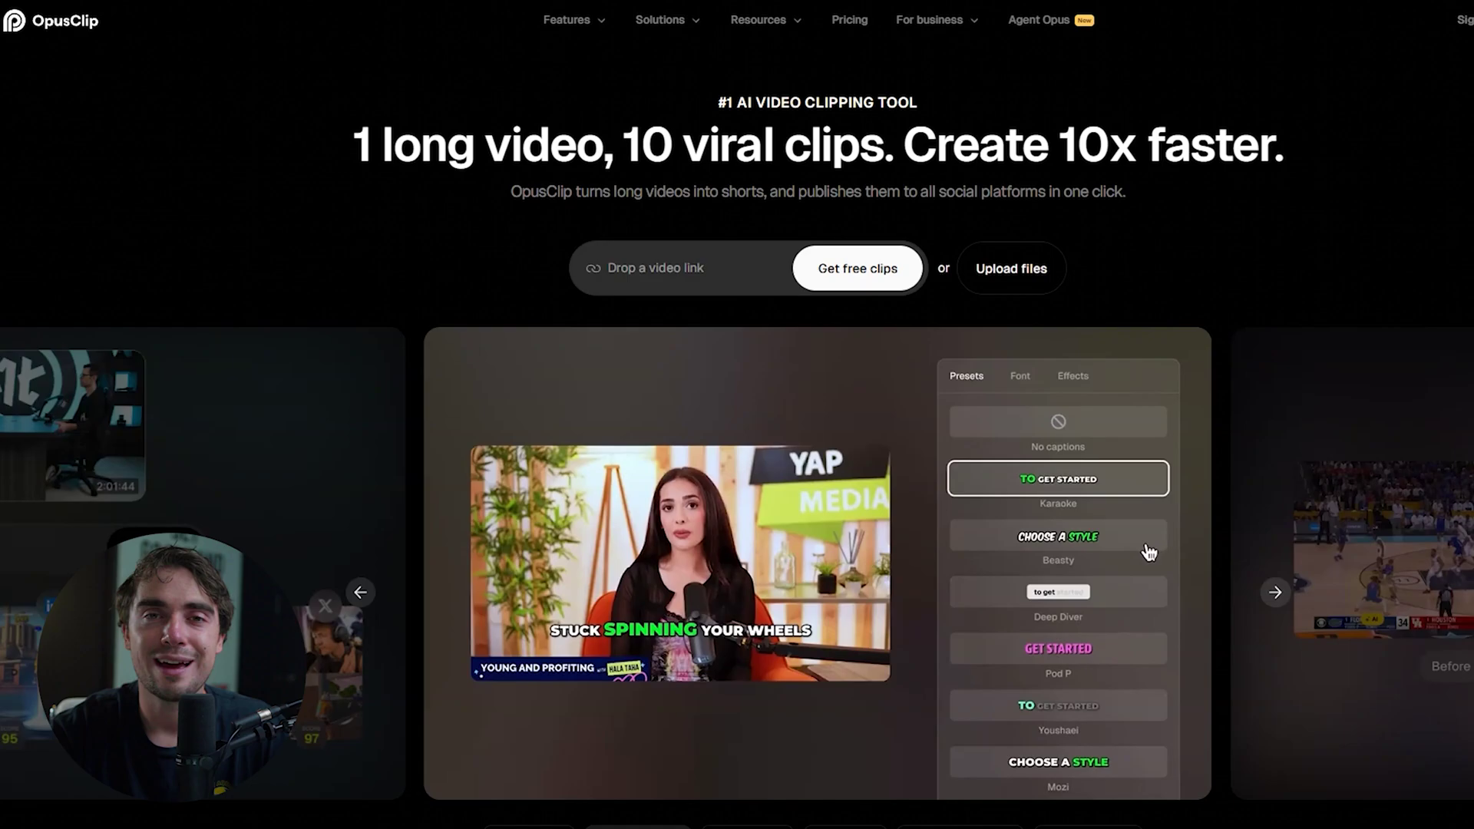
scroll(1147, 537, down, 2)
scroll(1149, 527, down, 3)
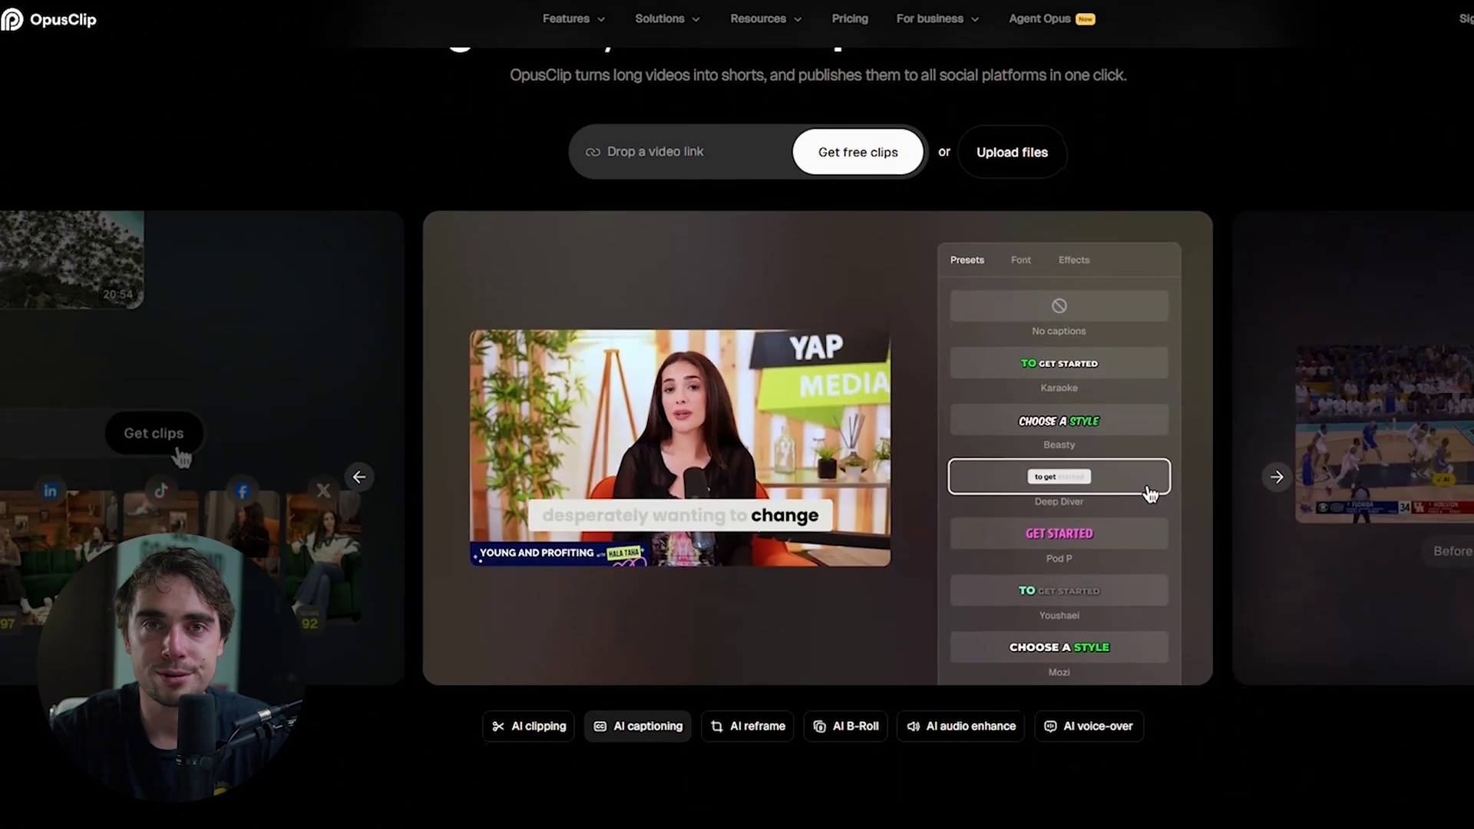
scroll(737, 461, down, 3)
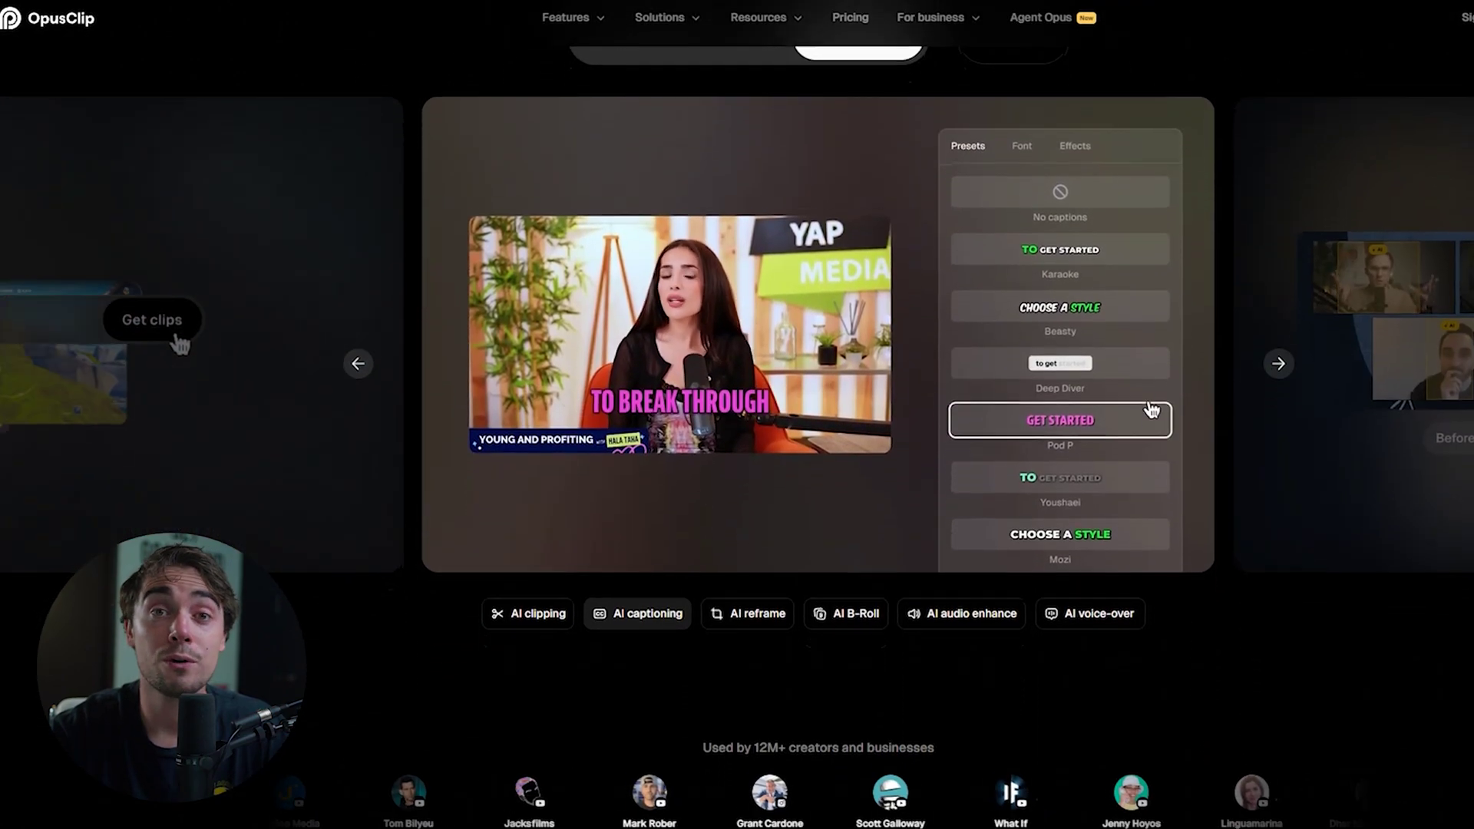
scroll(1151, 184, down, 3)
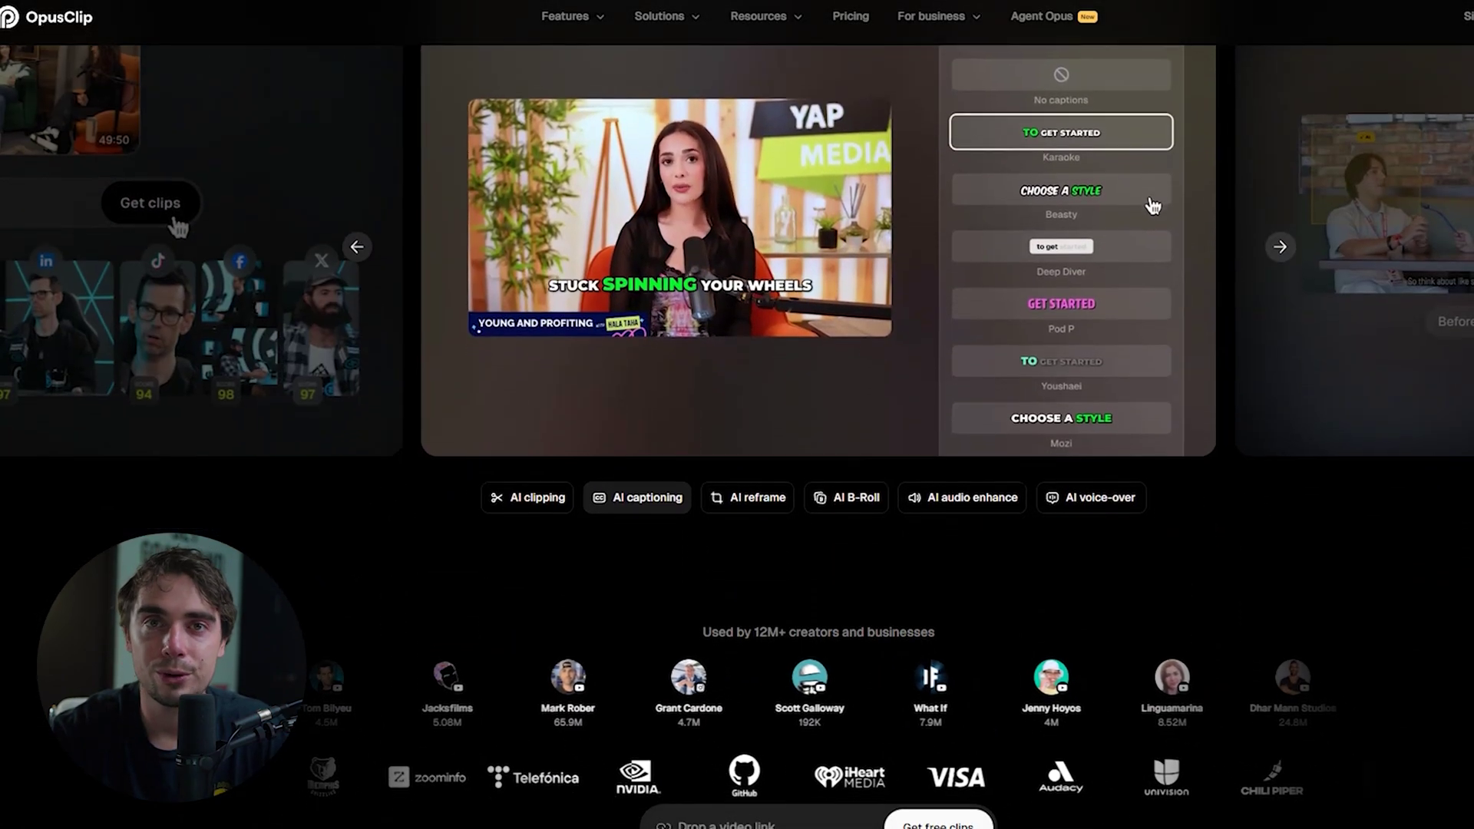
scroll(1154, 177, down, 3)
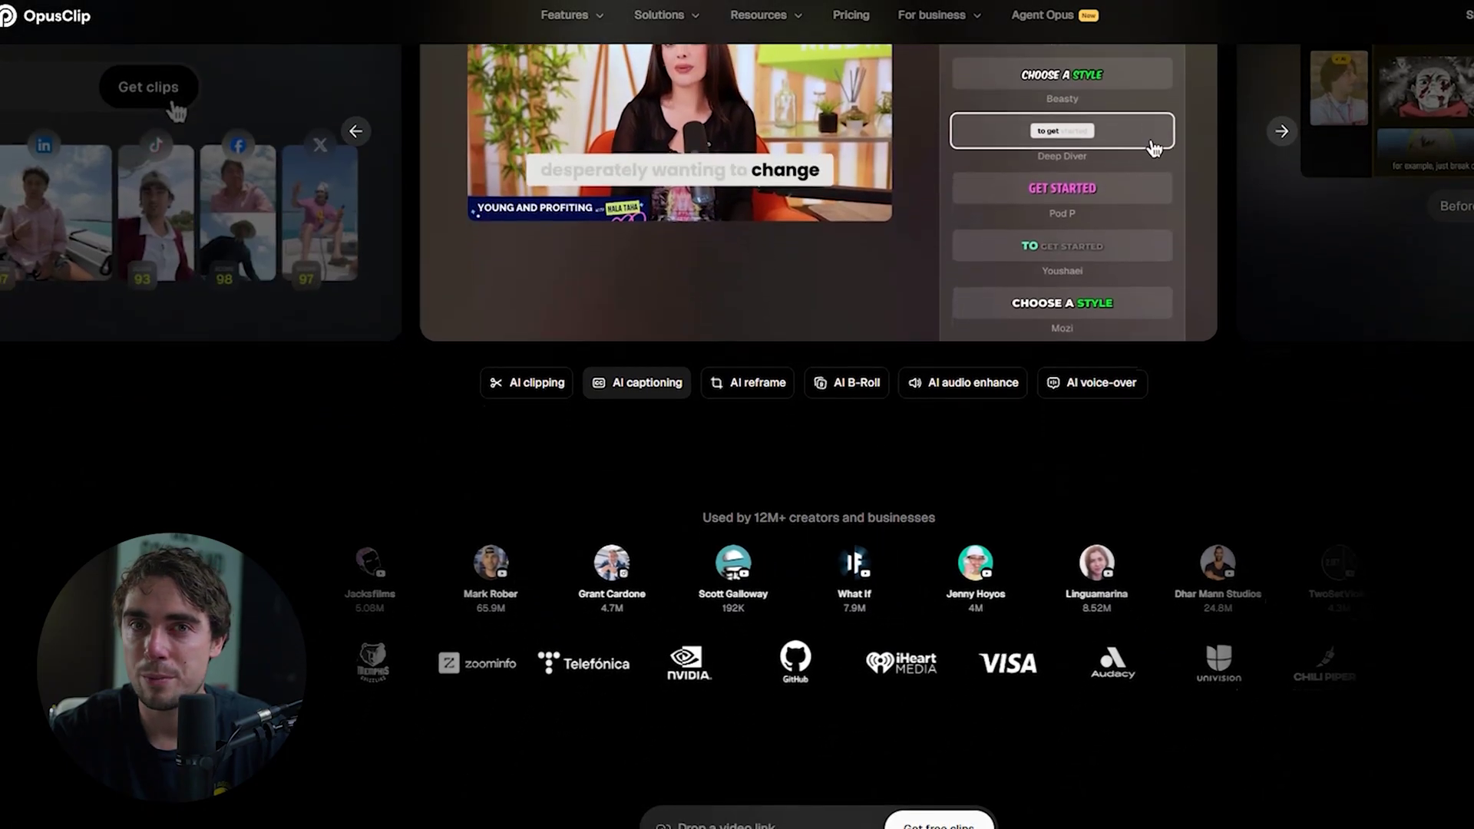
scroll(1154, 121, down, 3)
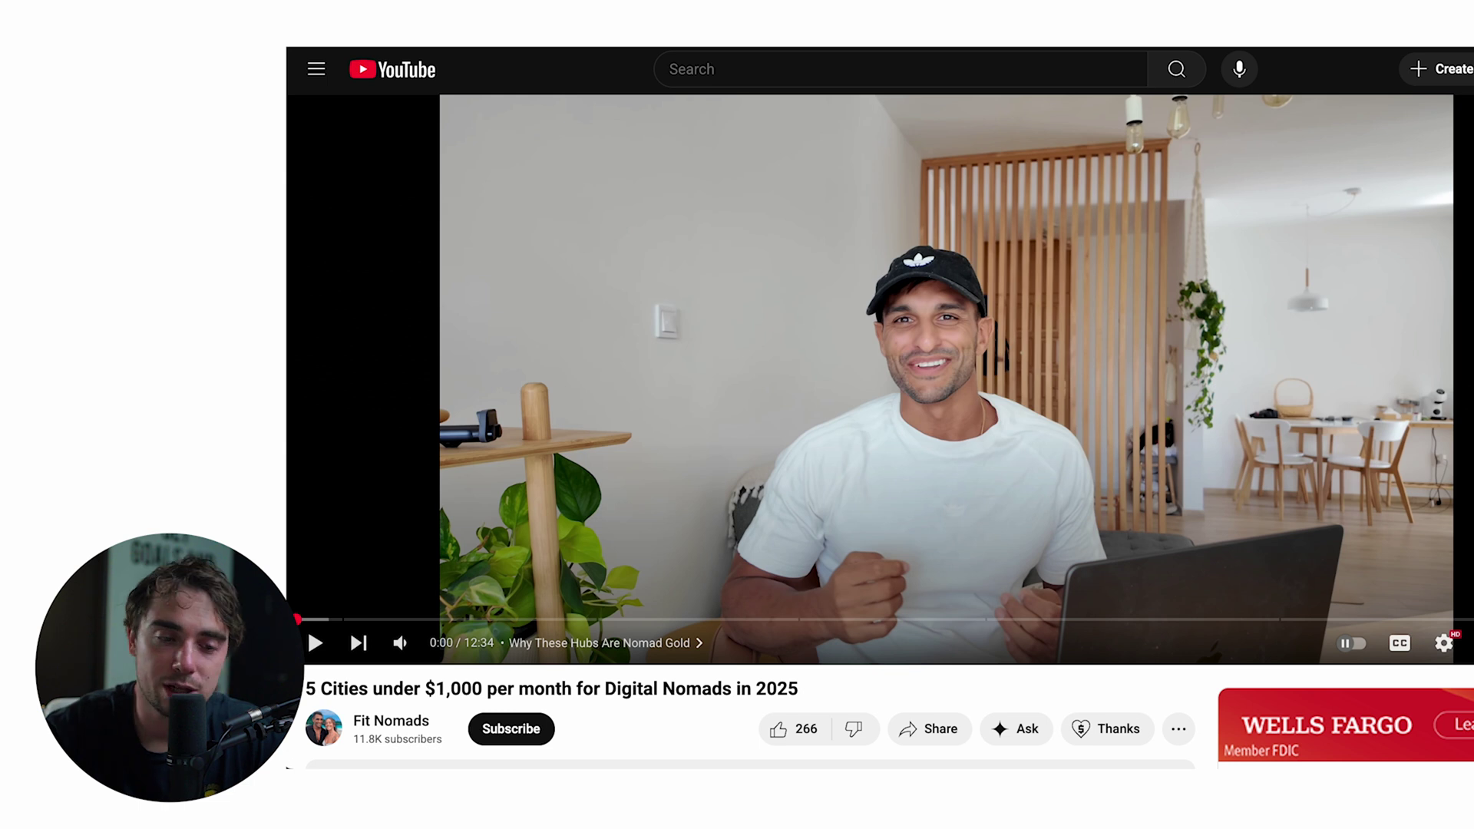
- Select the YouTube video's full web address in the browser address bar
click(490, 17)
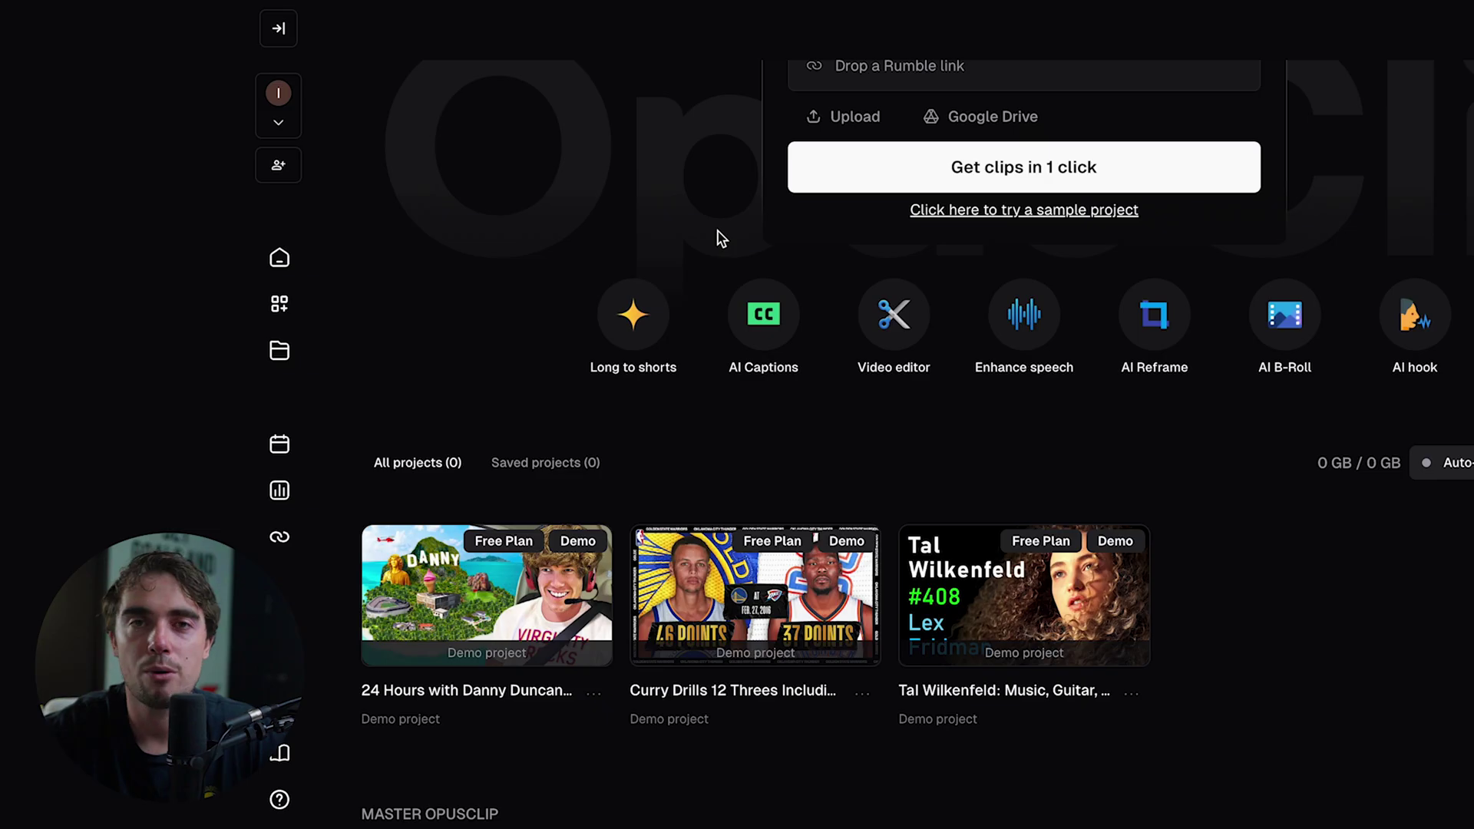
- Open the '24 Hours with Danny Duncan' demo project from the dashboard
scroll(722, 238, up, 1)
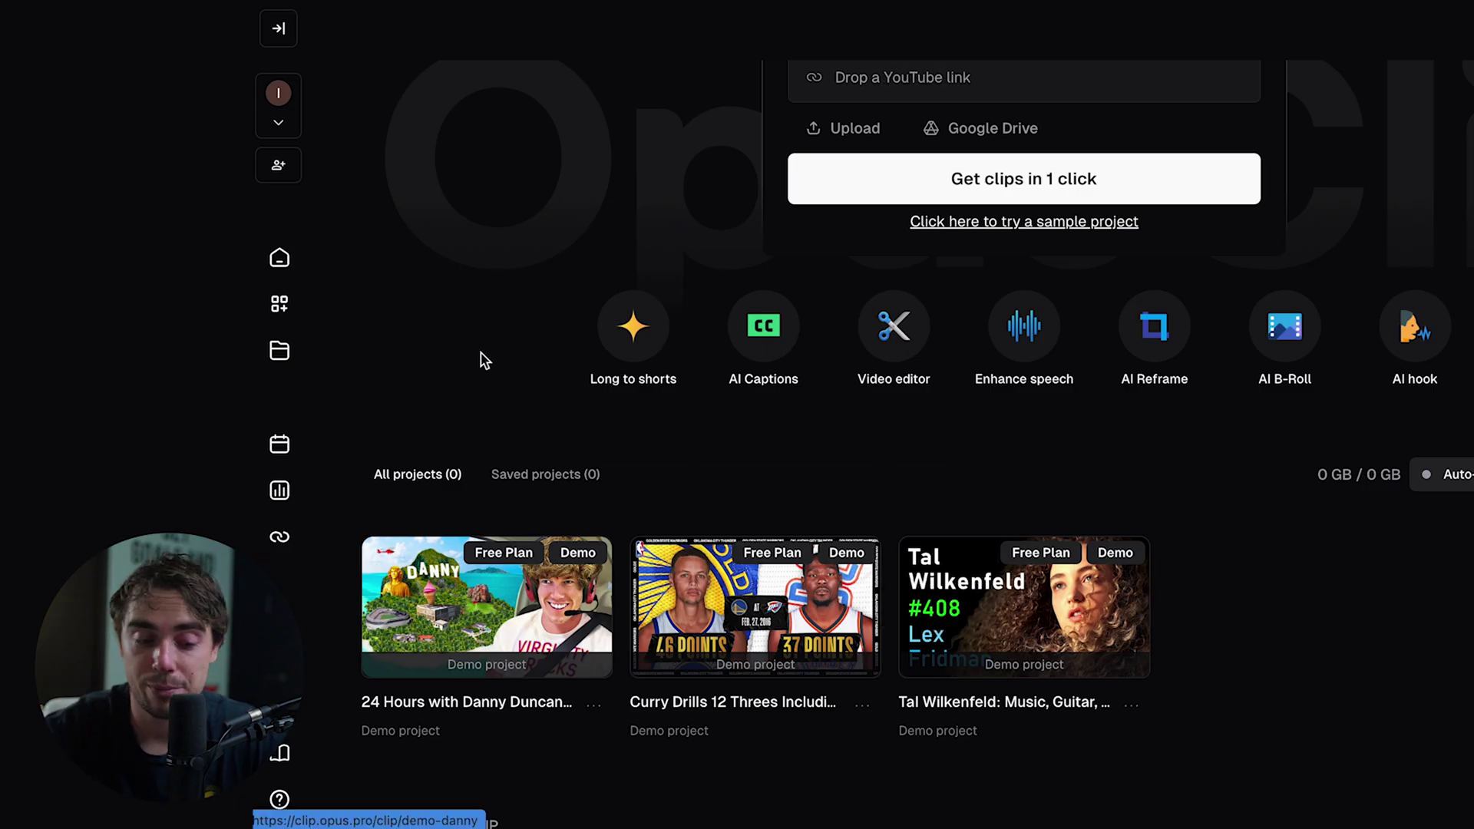
click(486, 626)
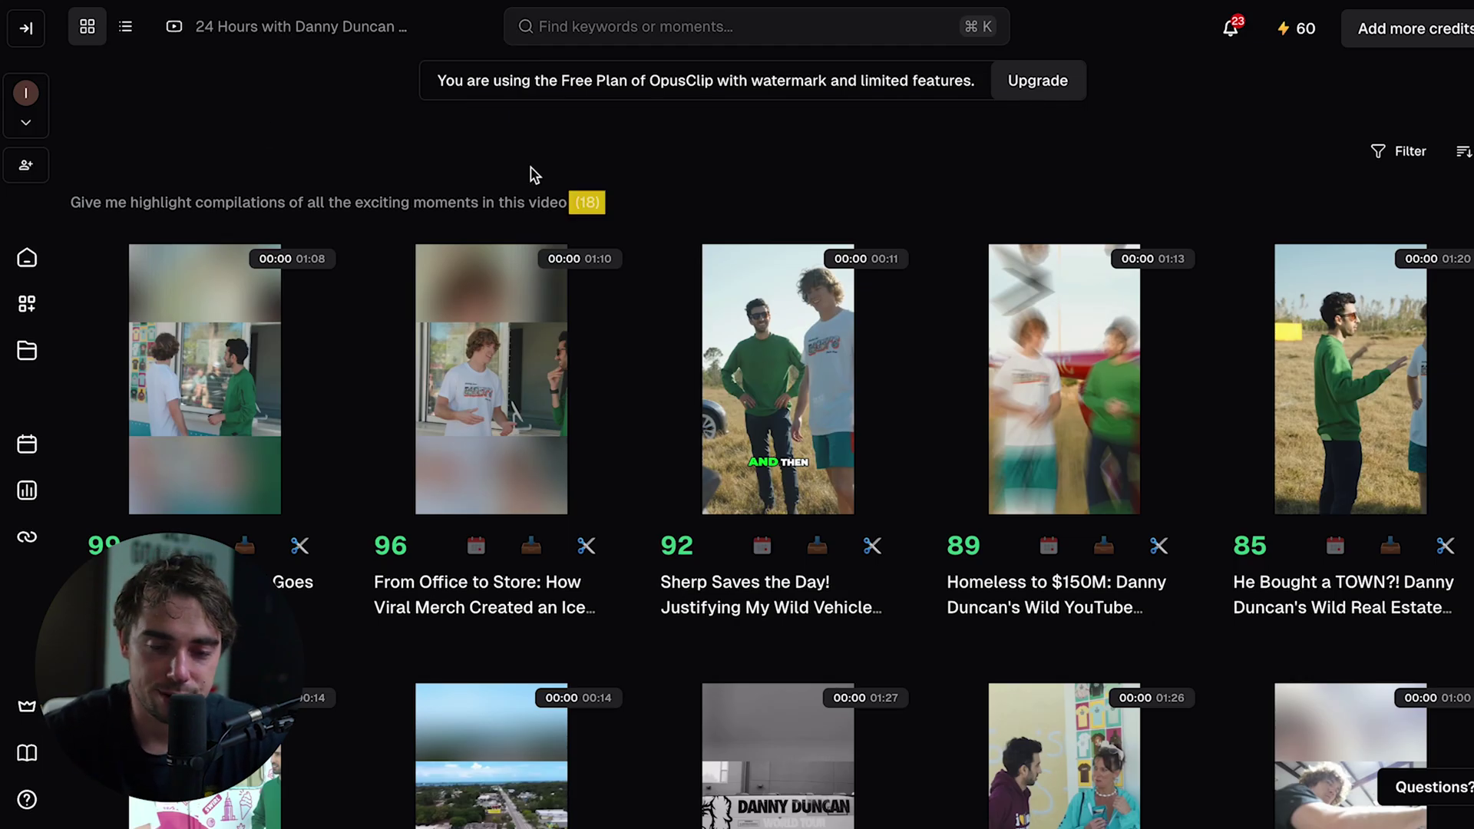
- Scroll to the second clip row and open the details of clip #6, scored 84
scroll(427, 157, down, 1)
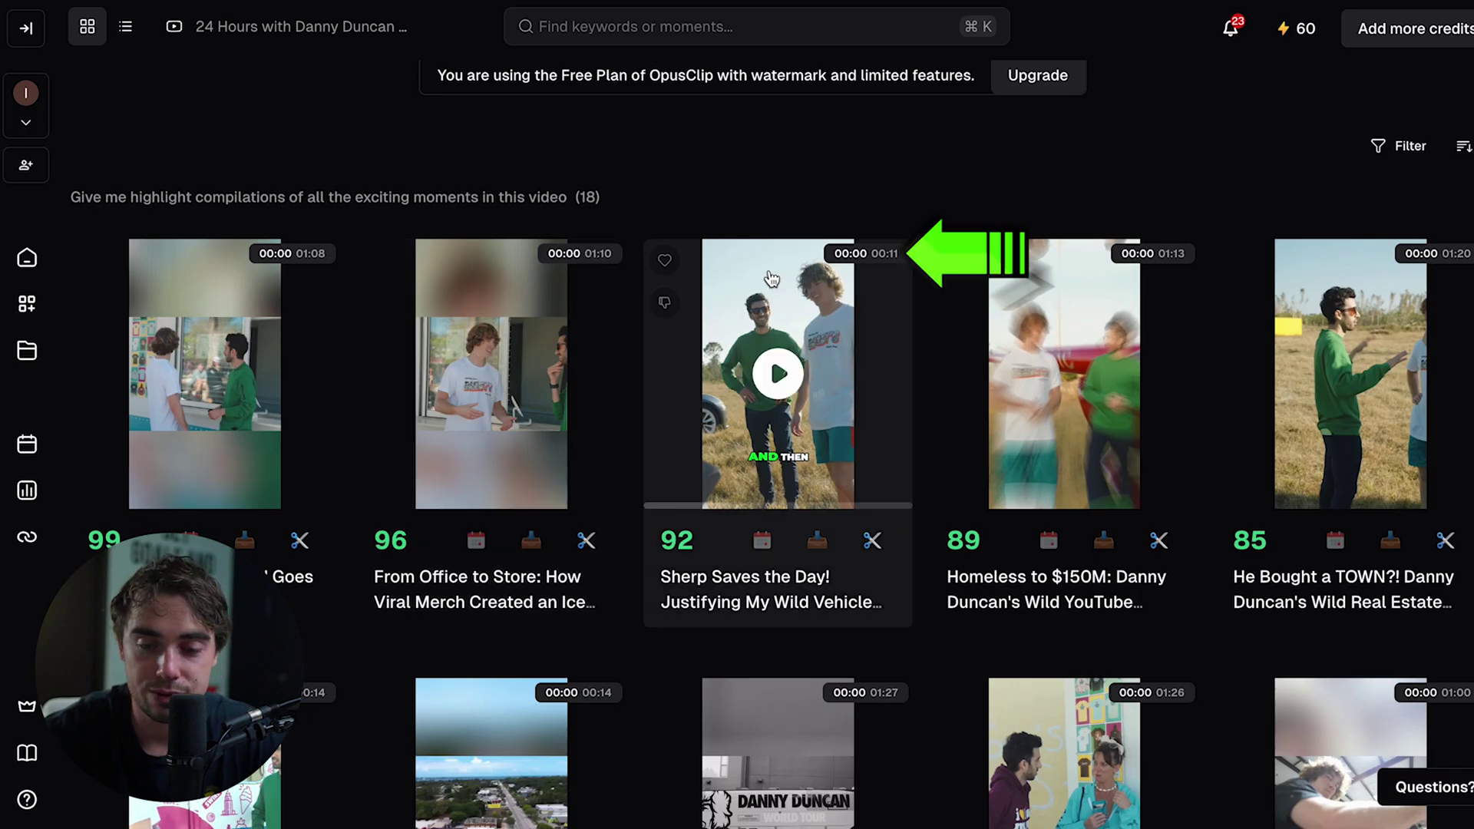
scroll(816, 264, down, 5)
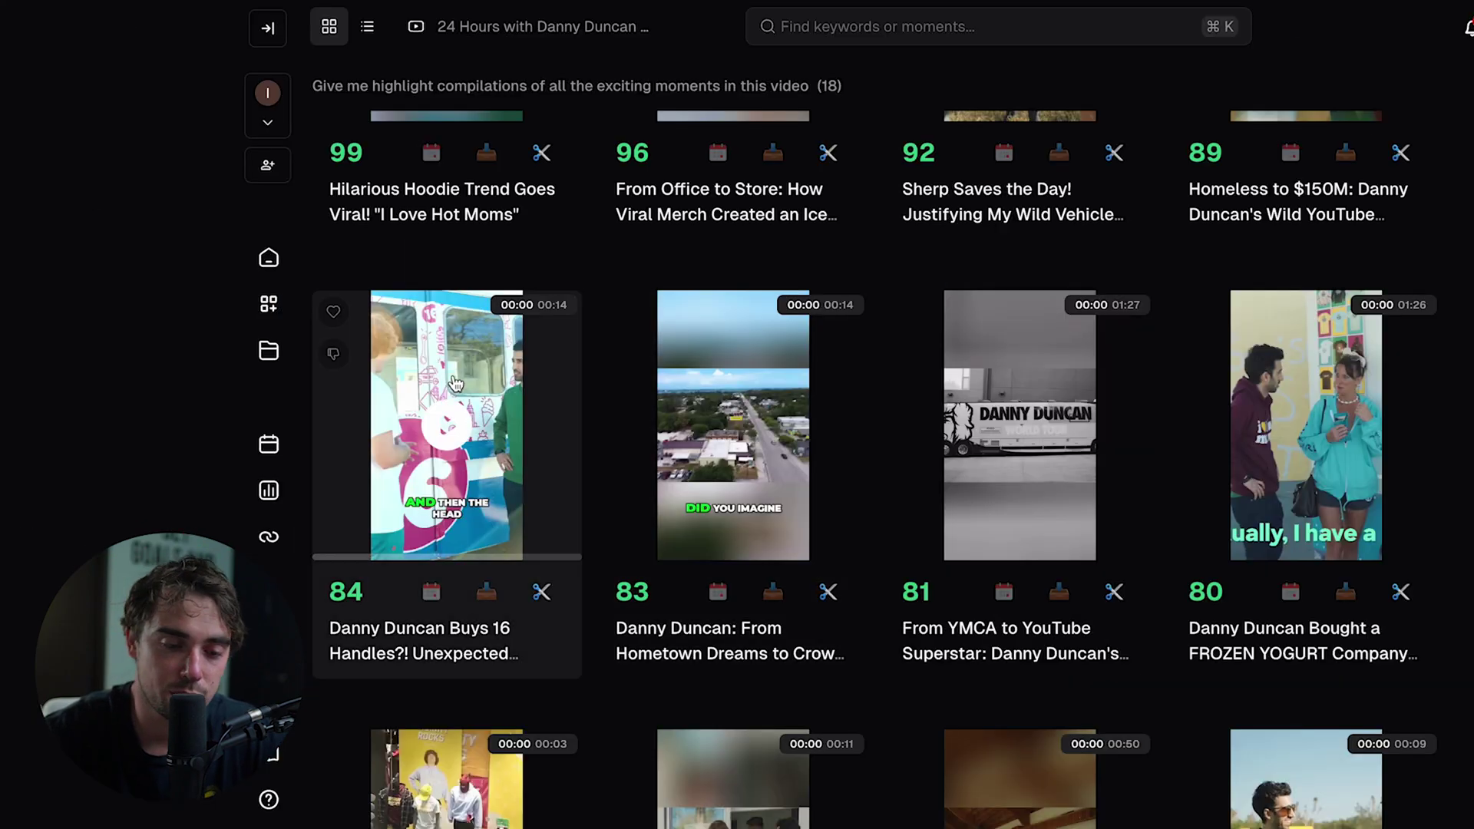
click(455, 384)
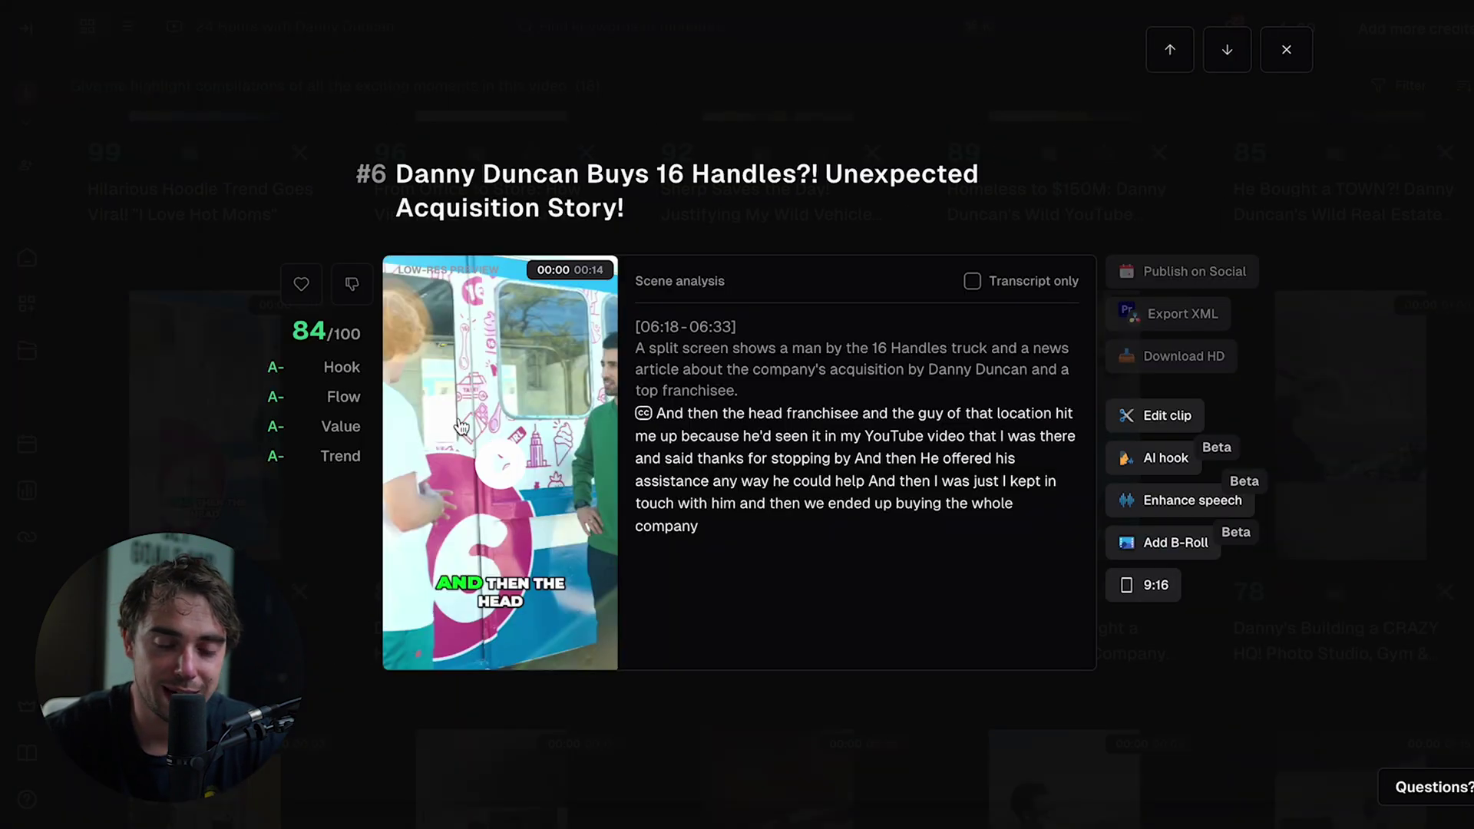
click(503, 468)
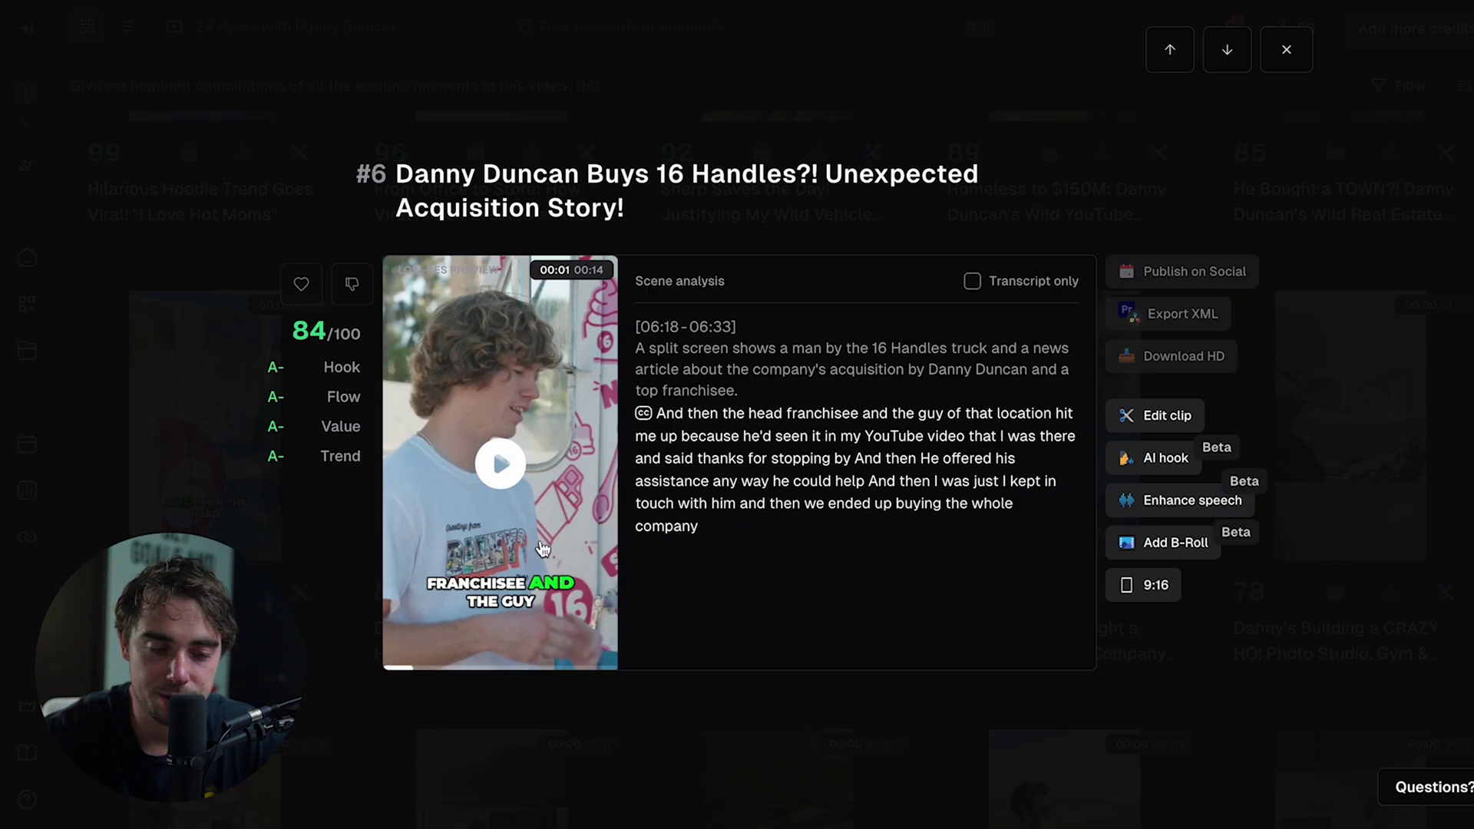
mouse_move(267, 467)
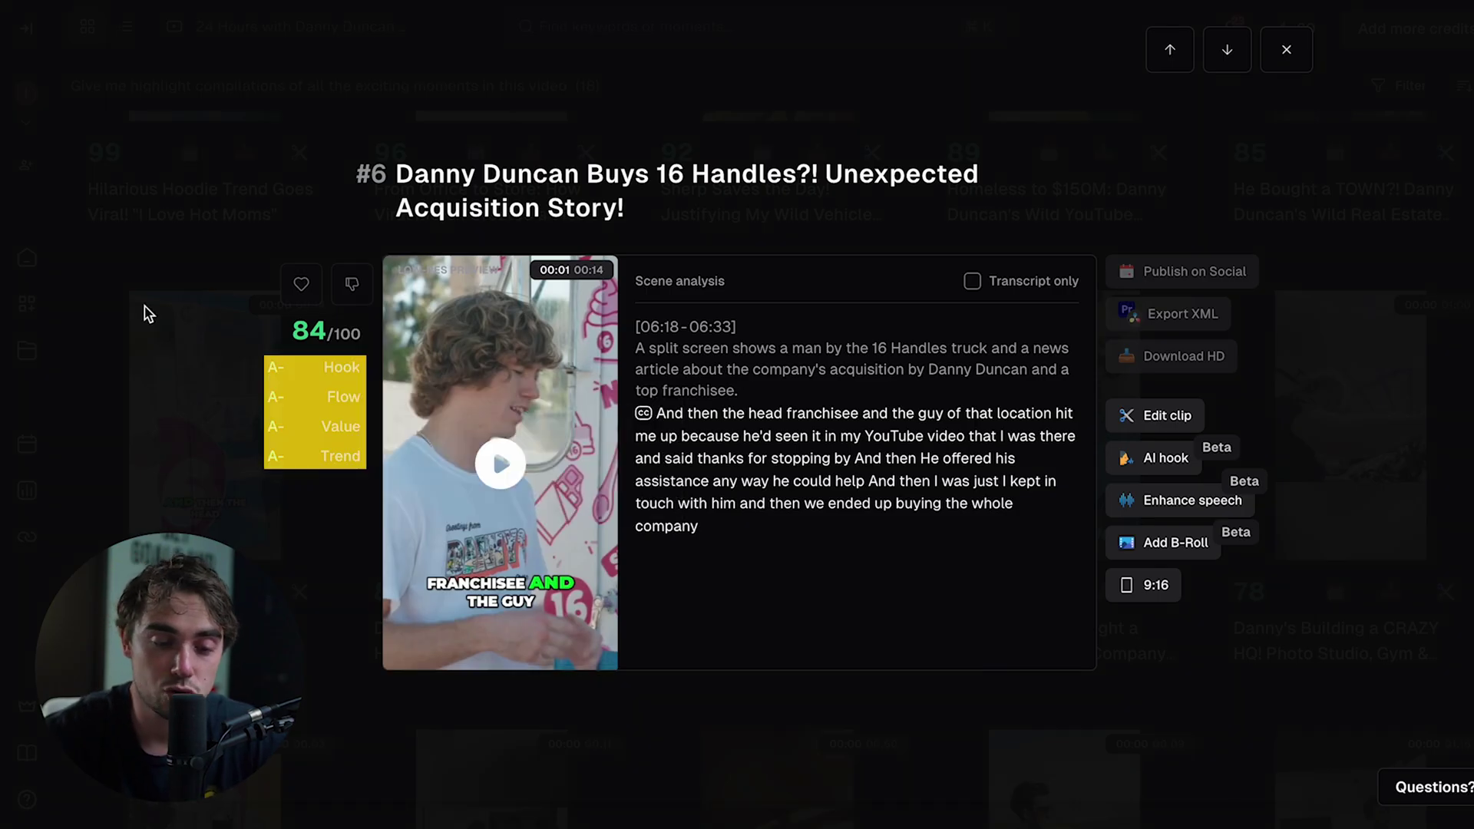
key(space)
click(390, 352)
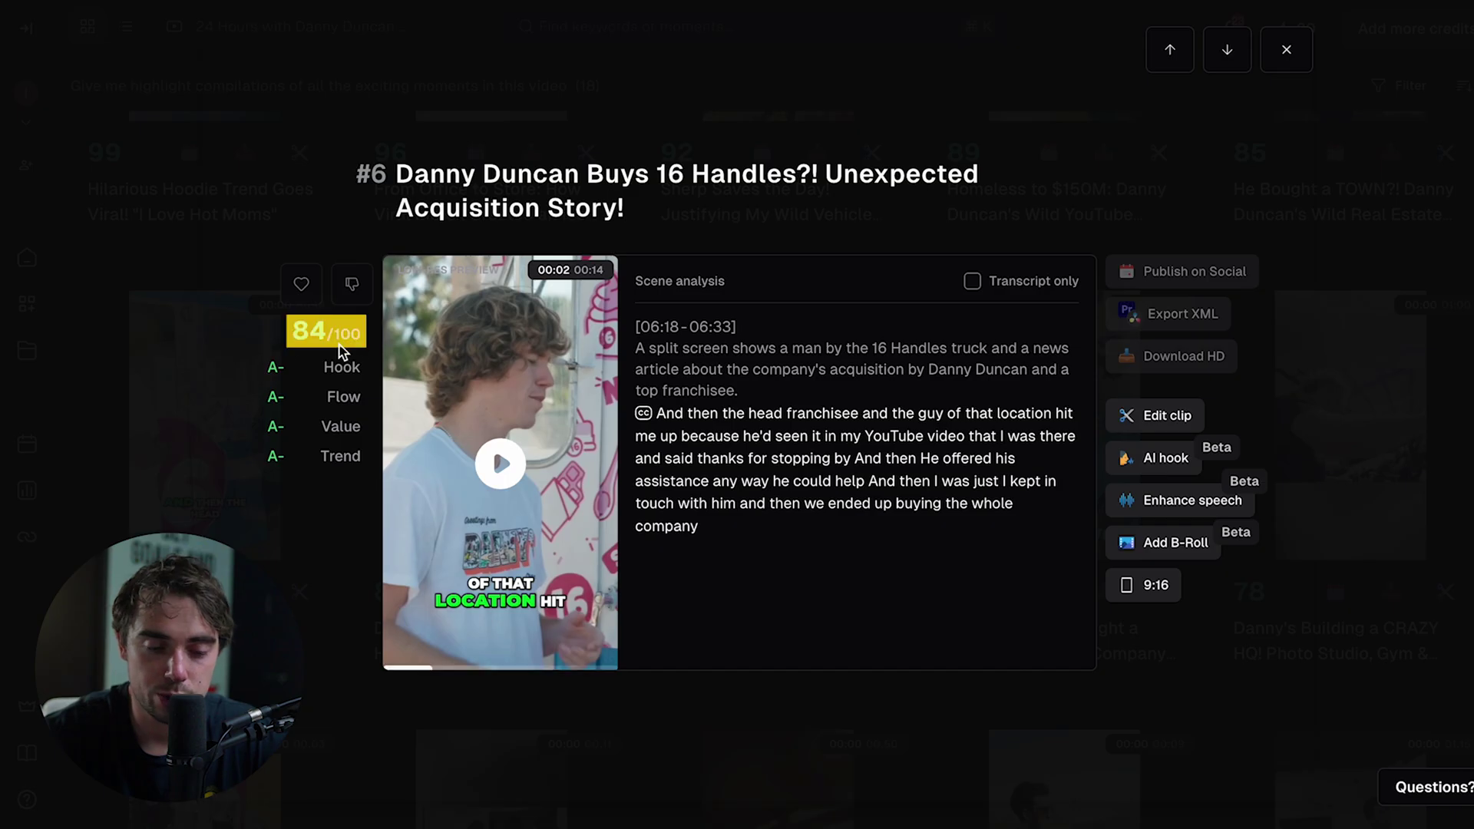
click(1290, 51)
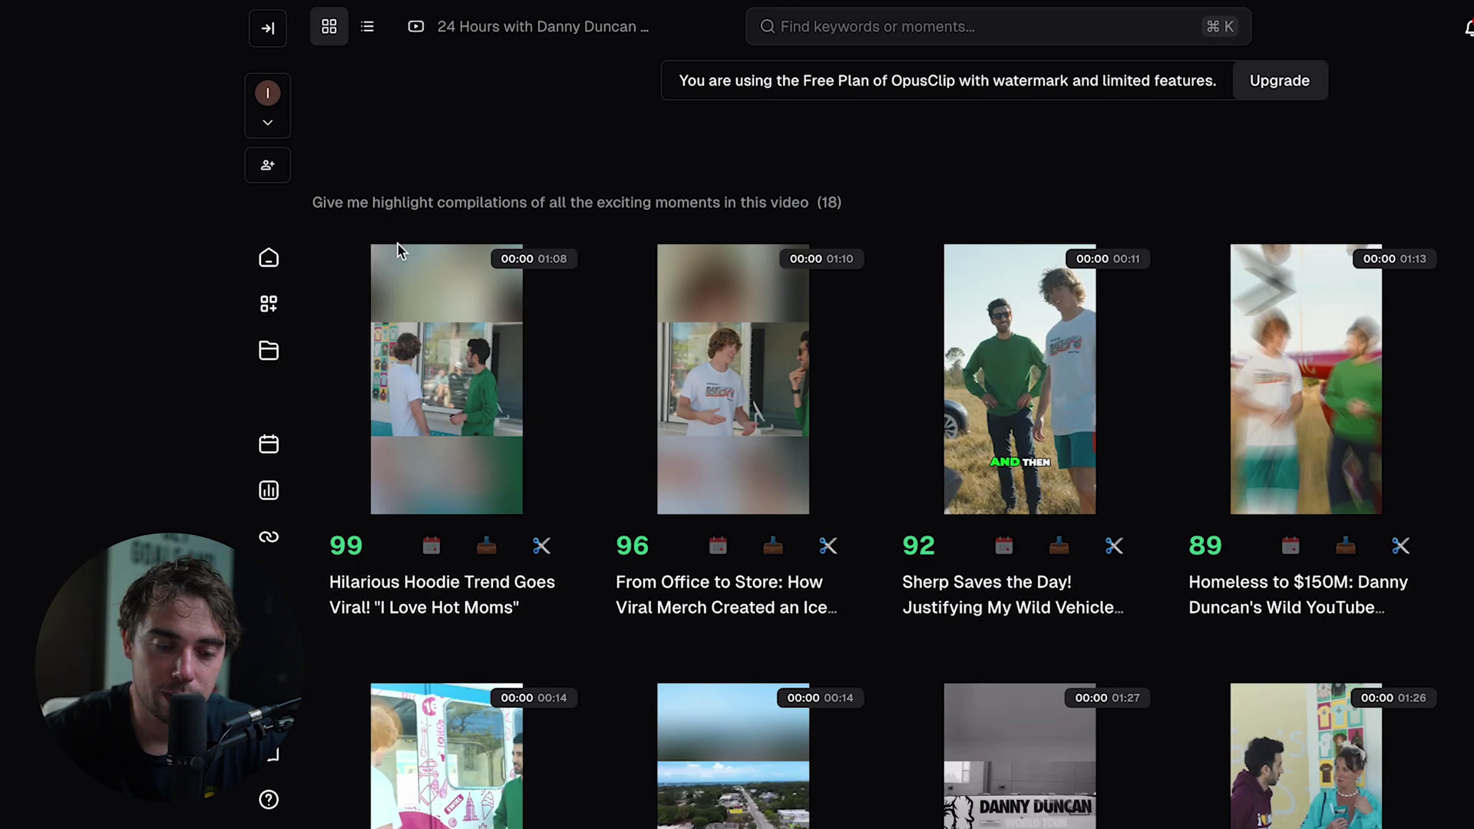
- Open the top-scored 'Hilarious Hoodie Trend Goes Viral!' clip for editing
click(401, 253)
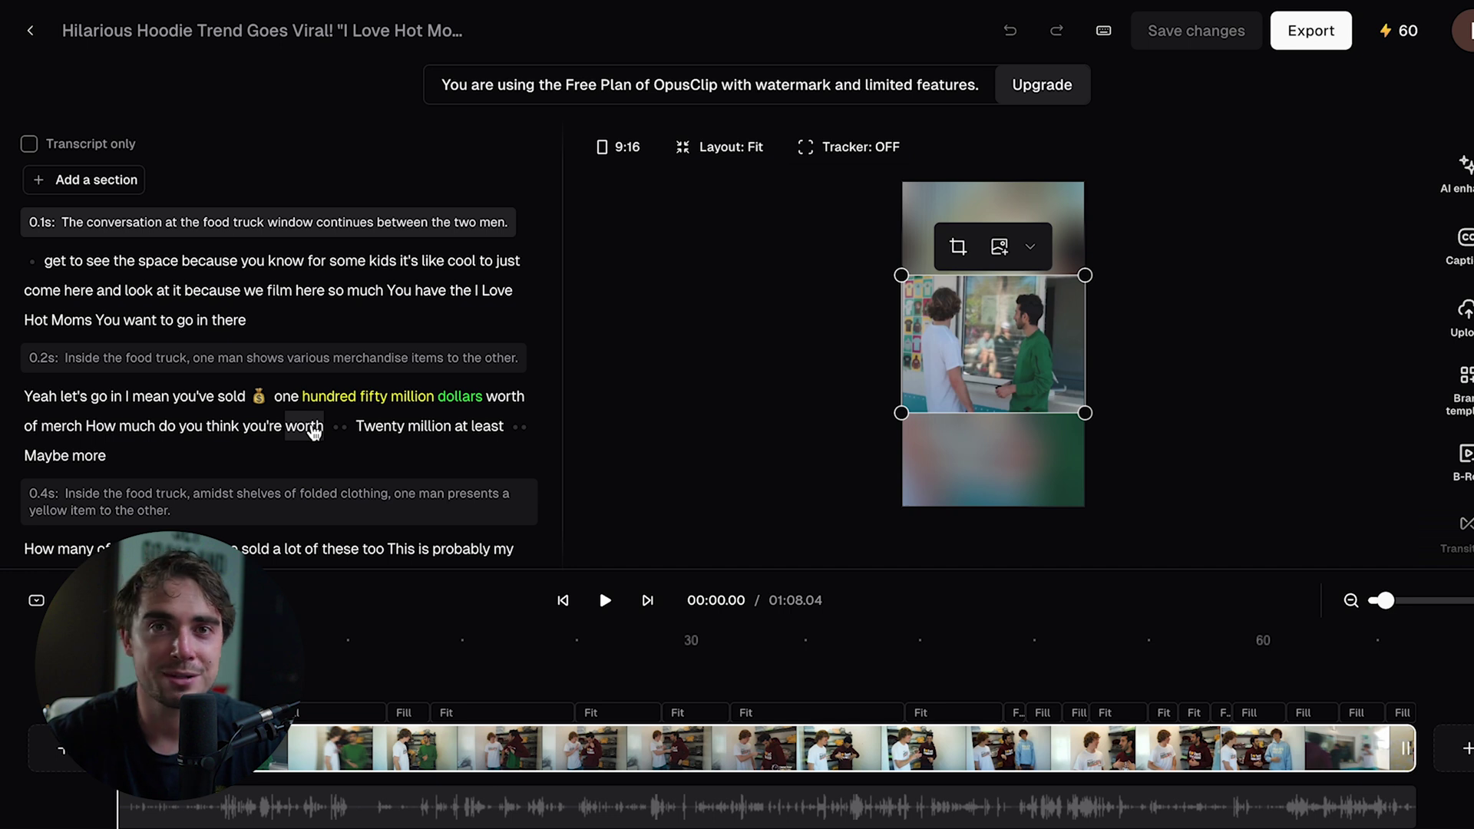
- Jump playback to 'know' at 00:01.20, then explore the Add, Highlight and Edit options for selected transcript text without applying changes
click(286, 261)
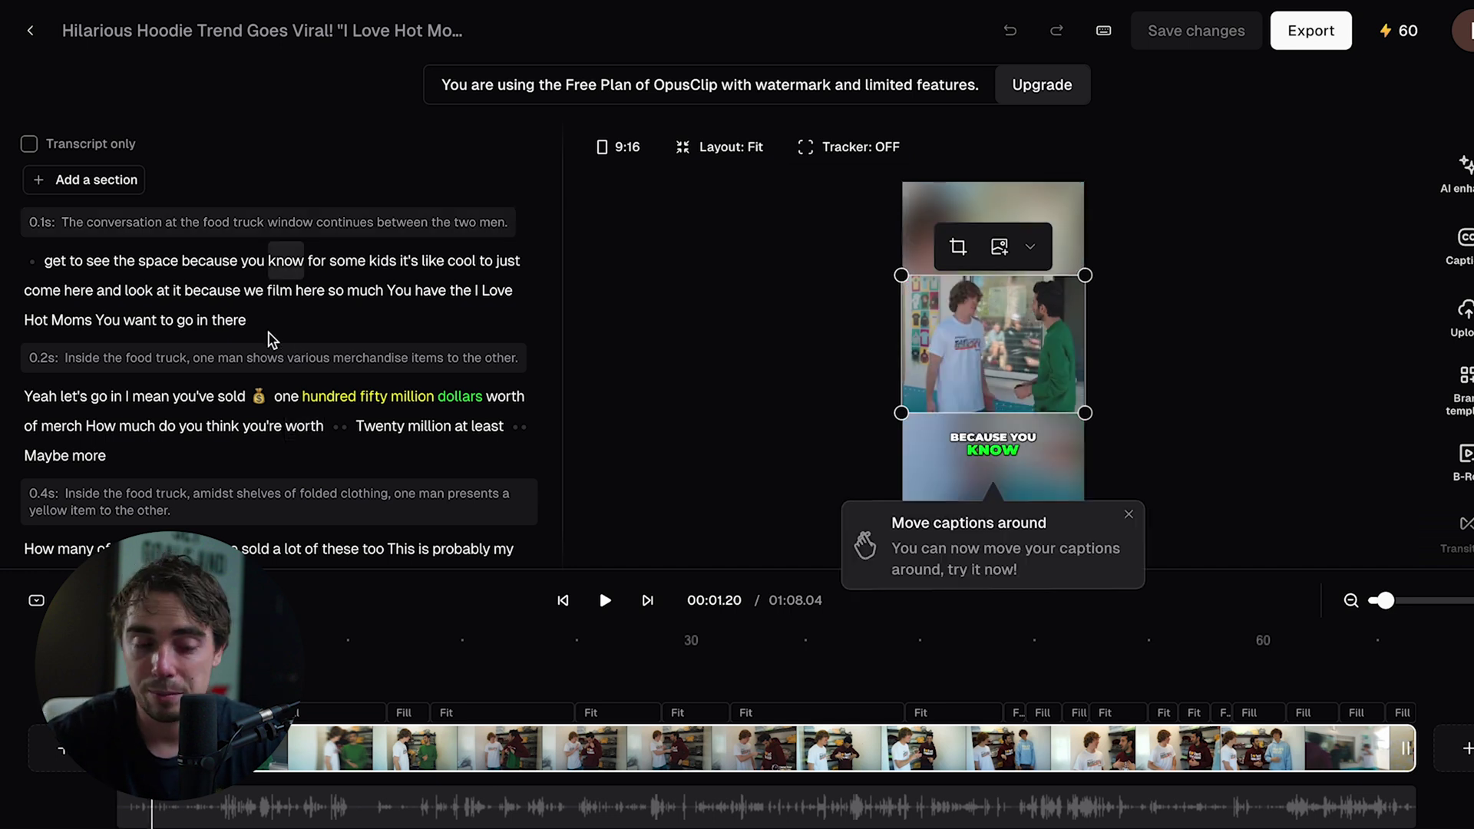
drag(115, 261, 407, 290)
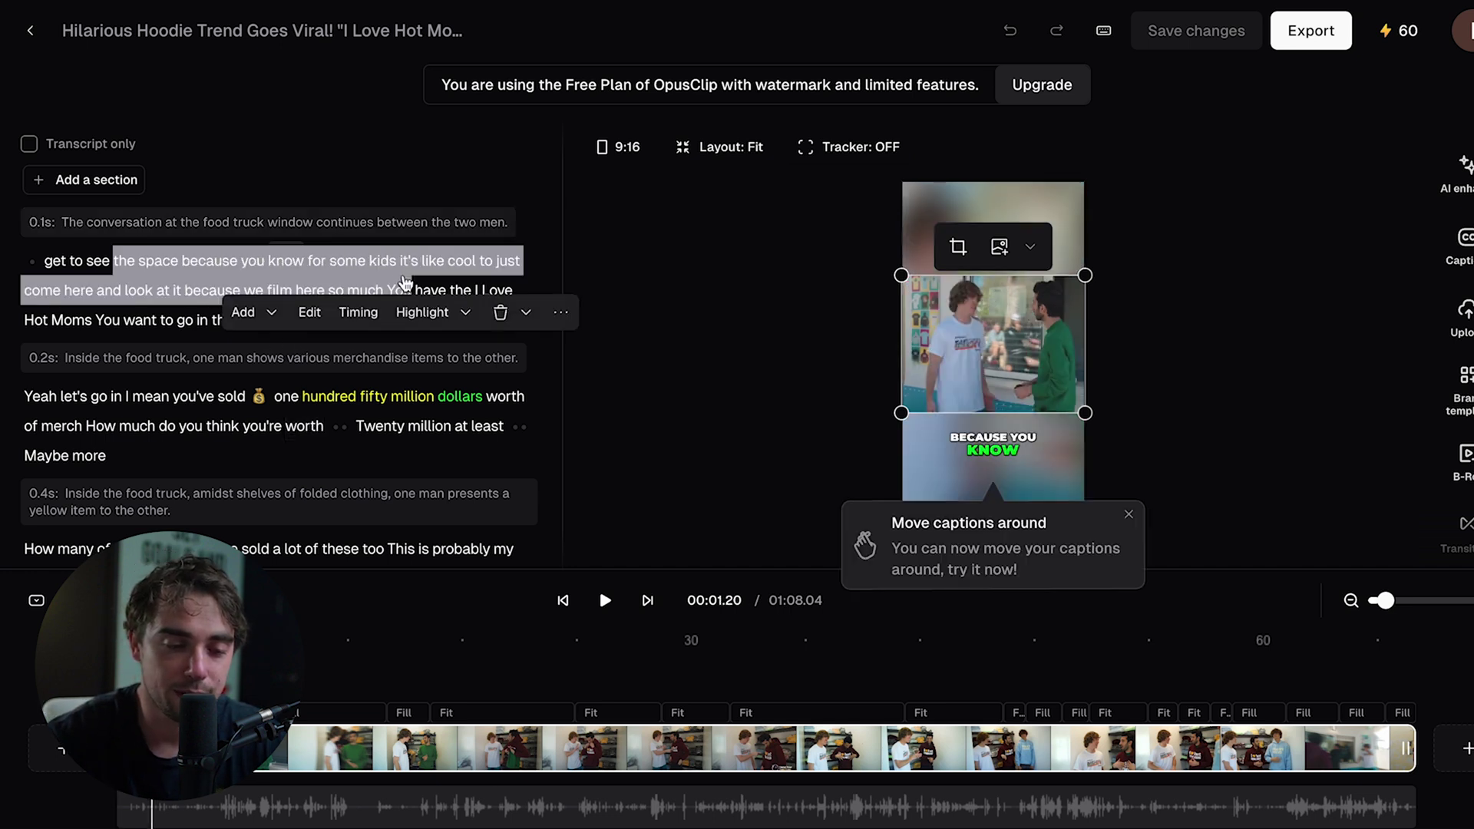
click(266, 310)
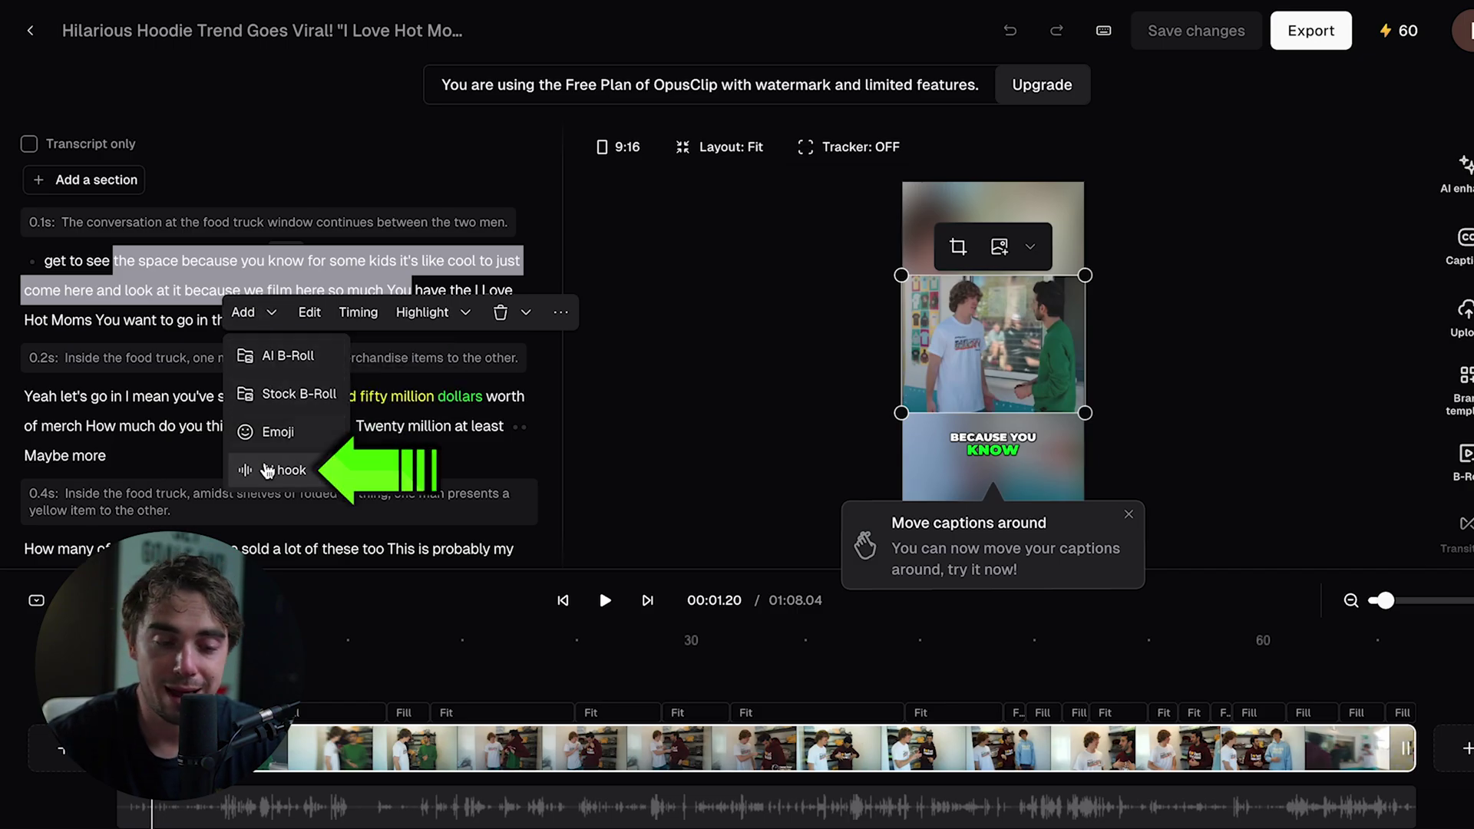
click(416, 318)
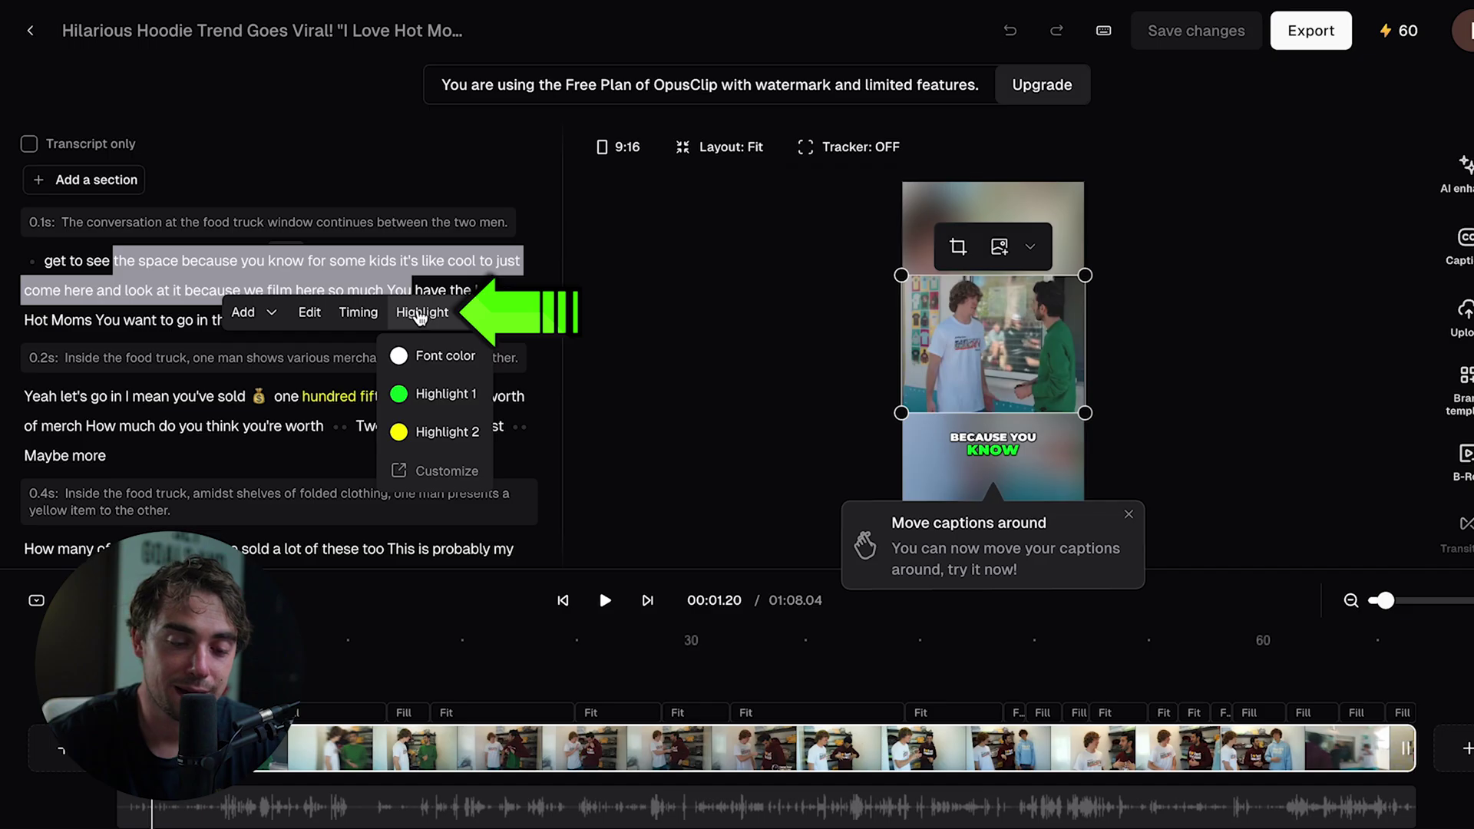
click(309, 311)
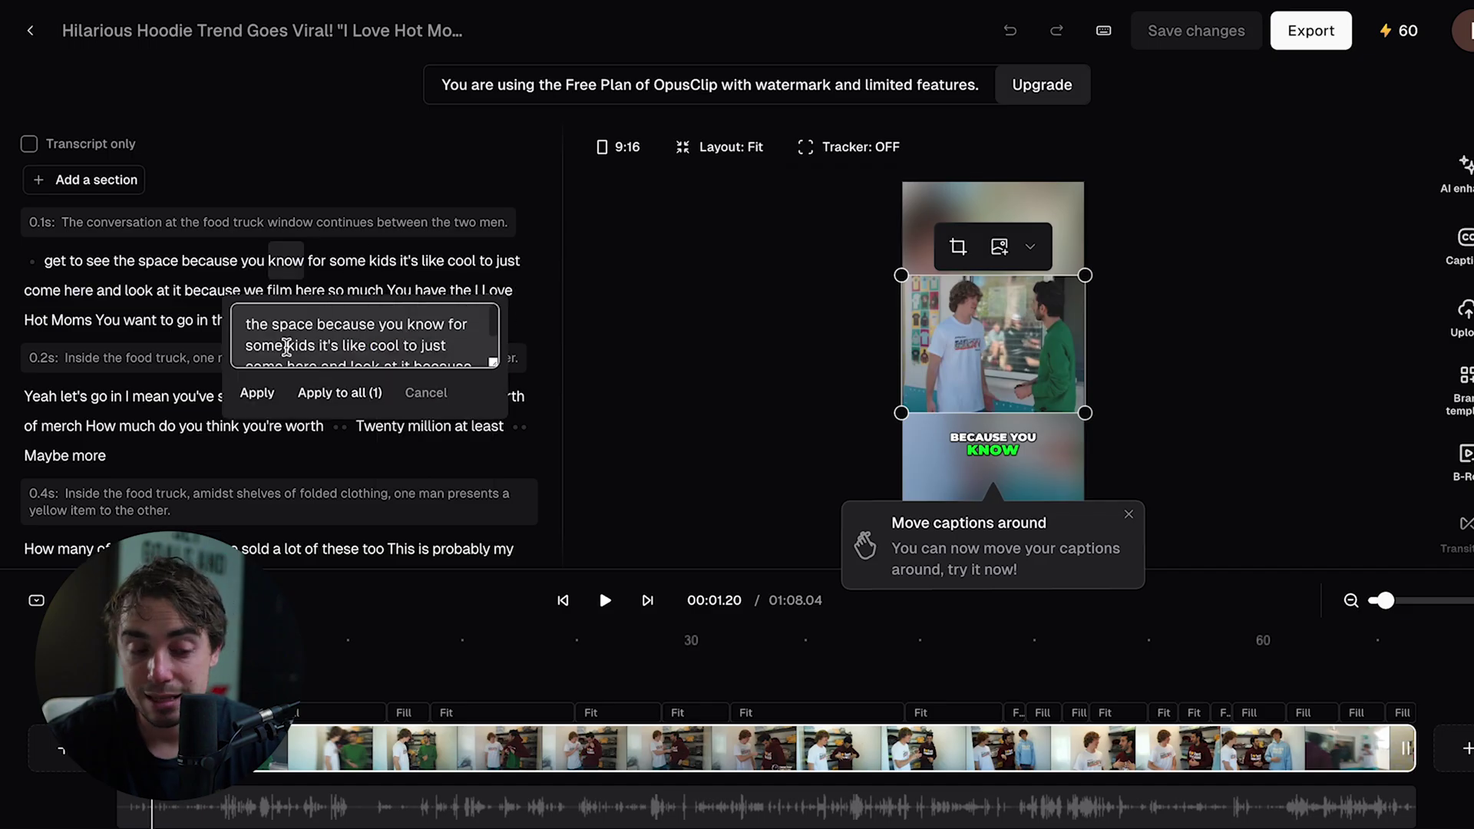
click(602, 164)
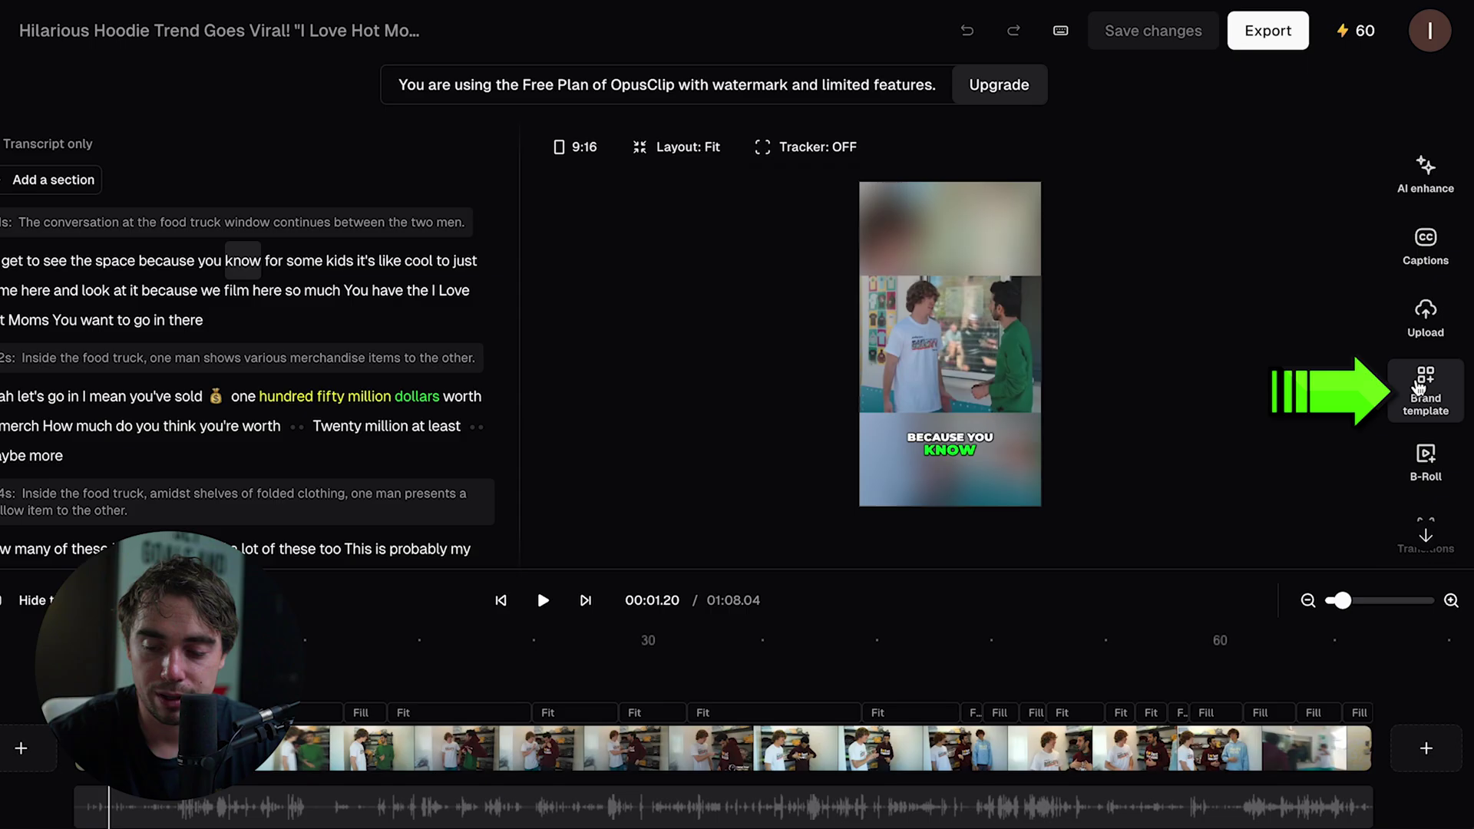
- Scroll down the editor's right-hand toolbar
scroll(1419, 388, down, 4)
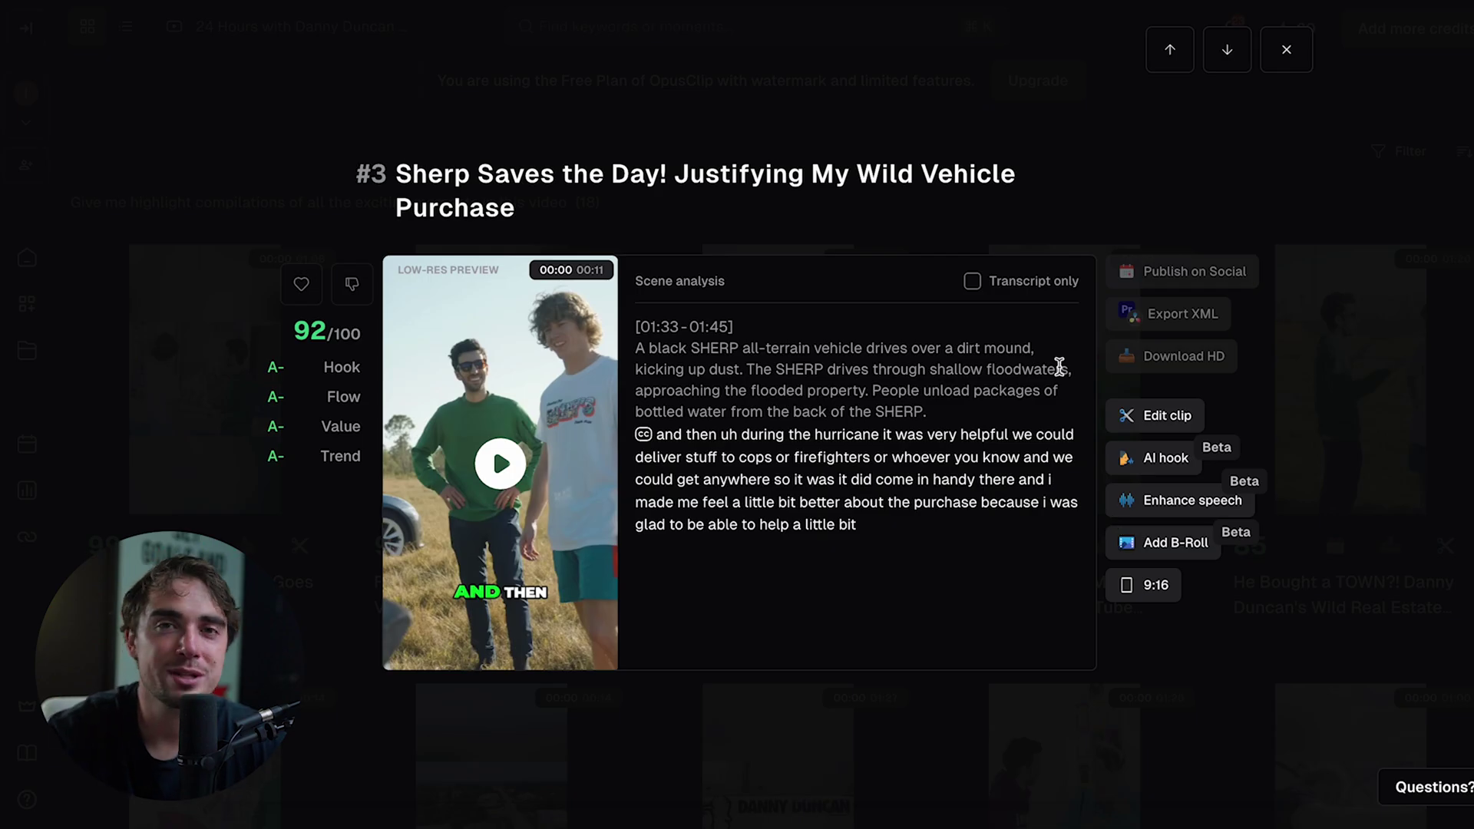
mouse_move(1110, 327)
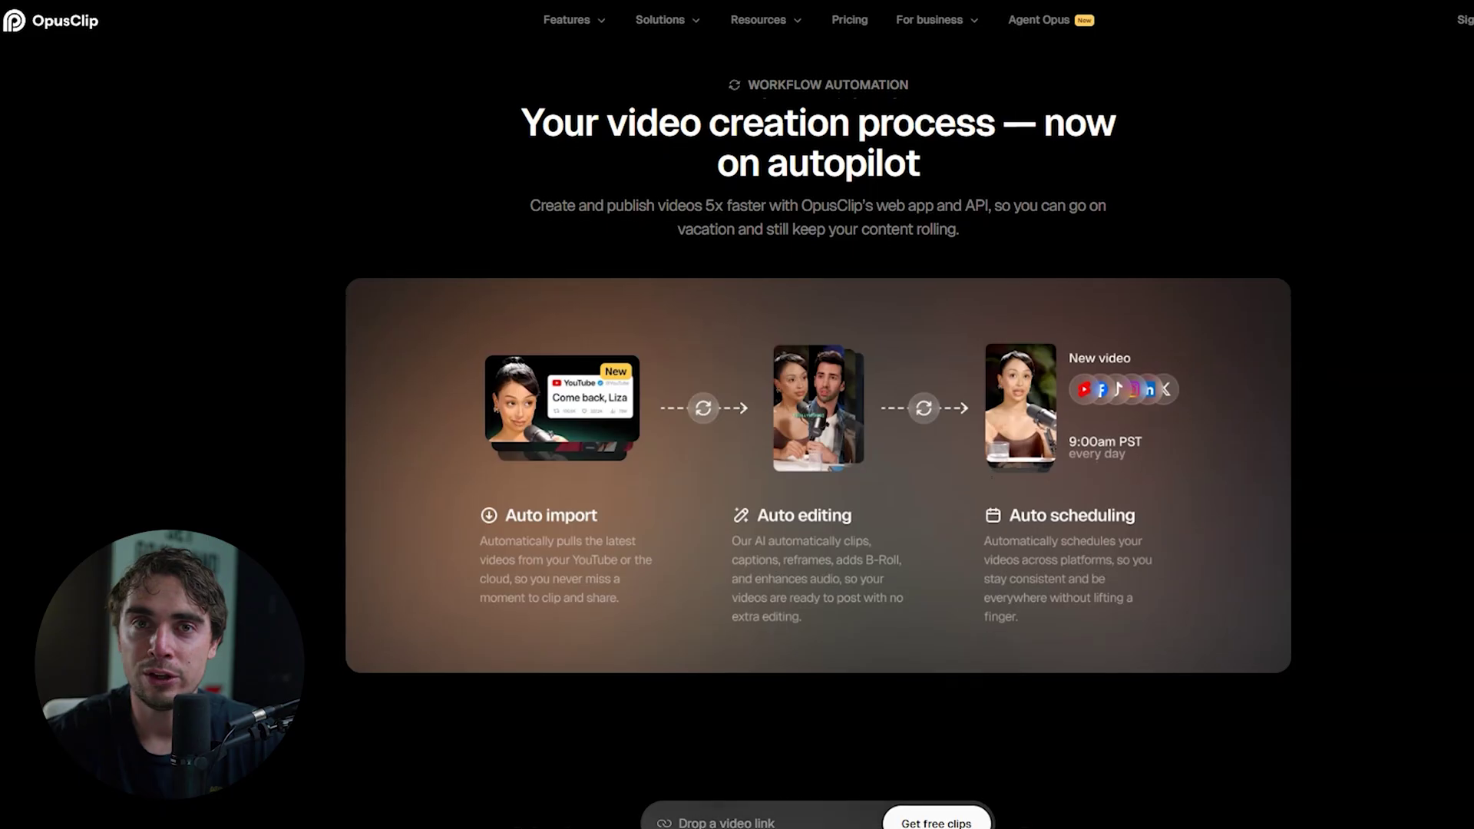
- Scroll down the homepage through the AI editor and customer sections
scroll(818, 460, down, 2)
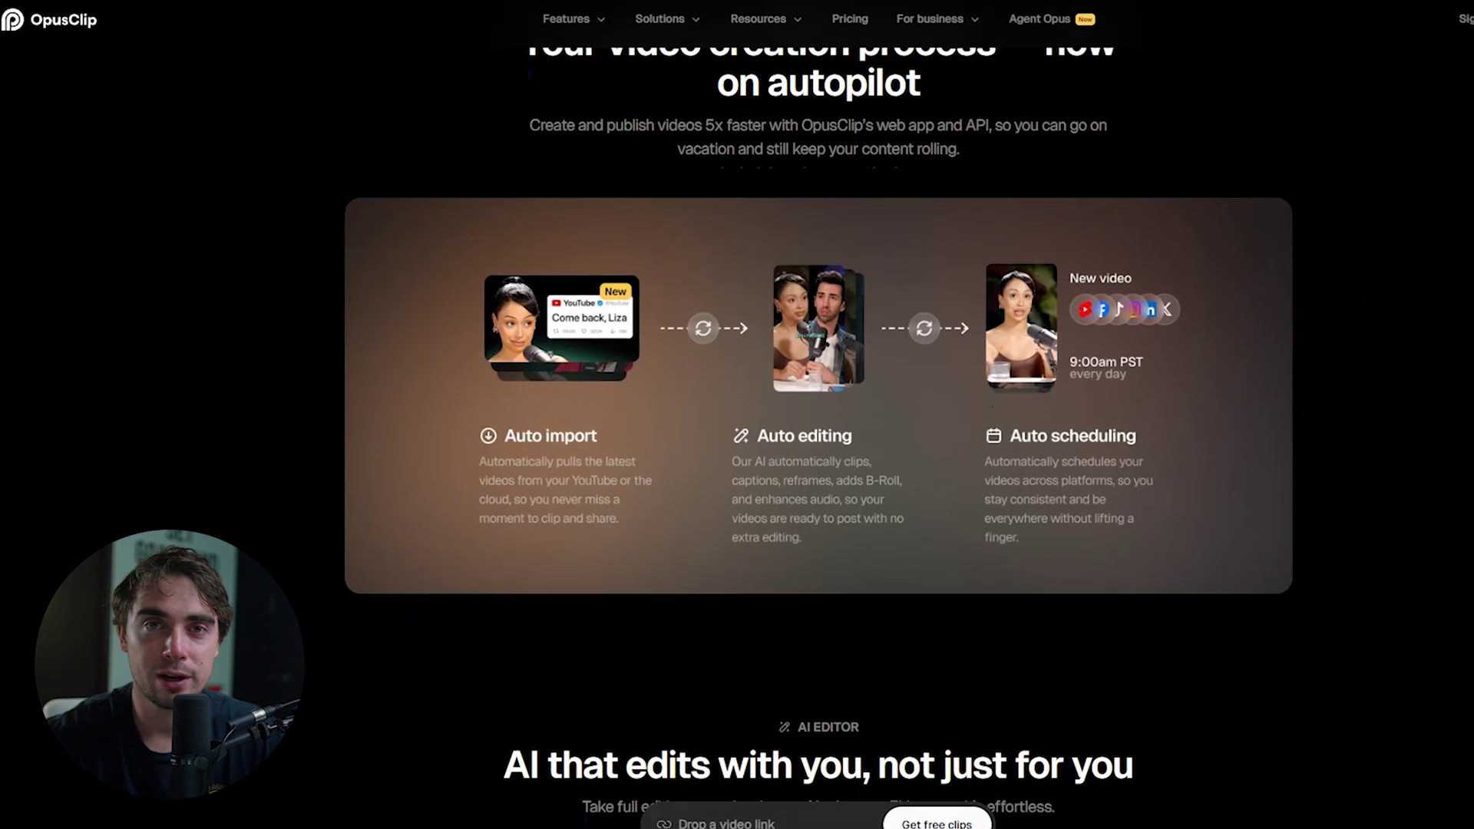
scroll(818, 461, down, 2)
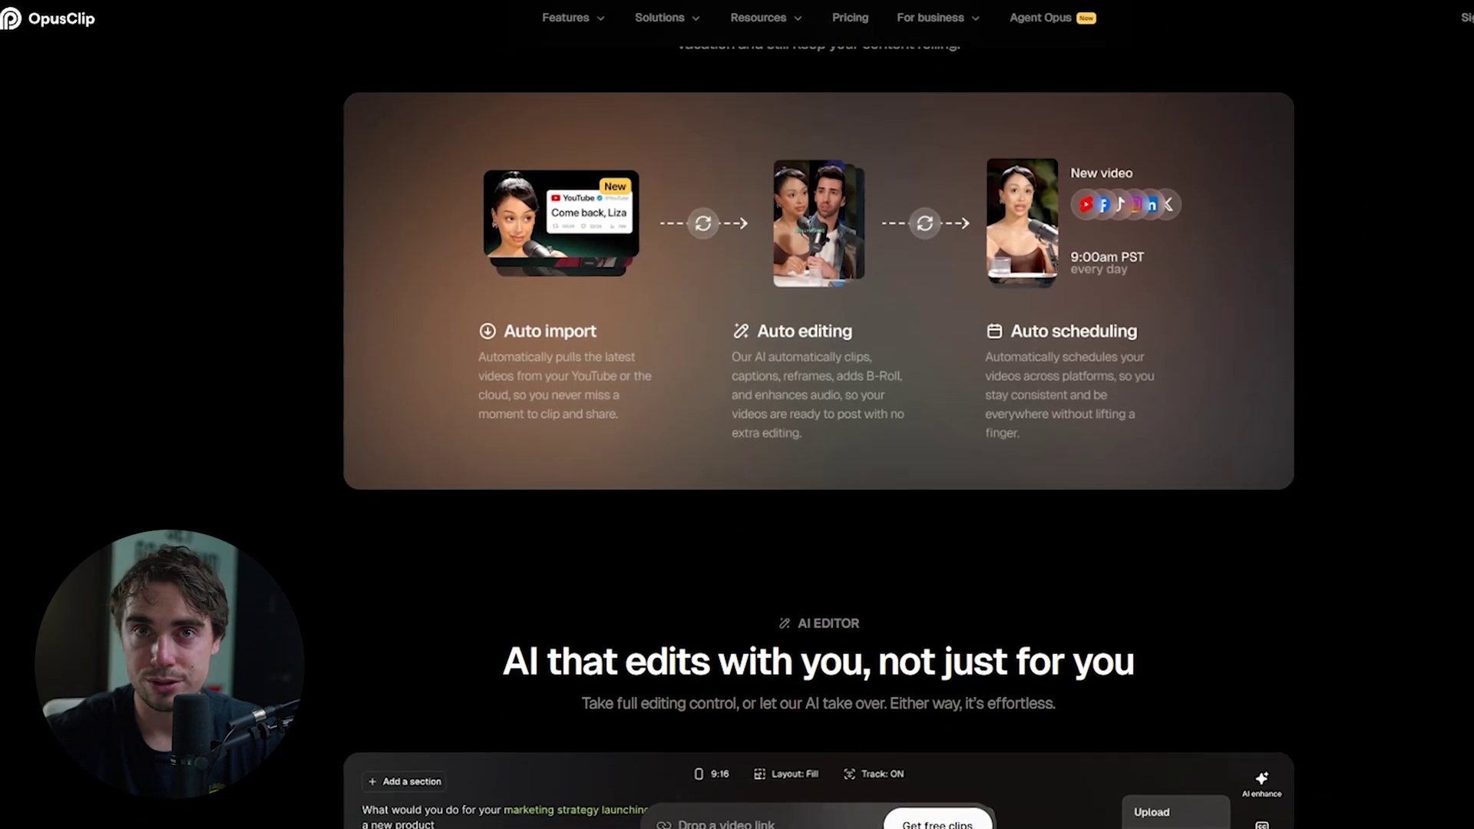
scroll(818, 461, down, 2)
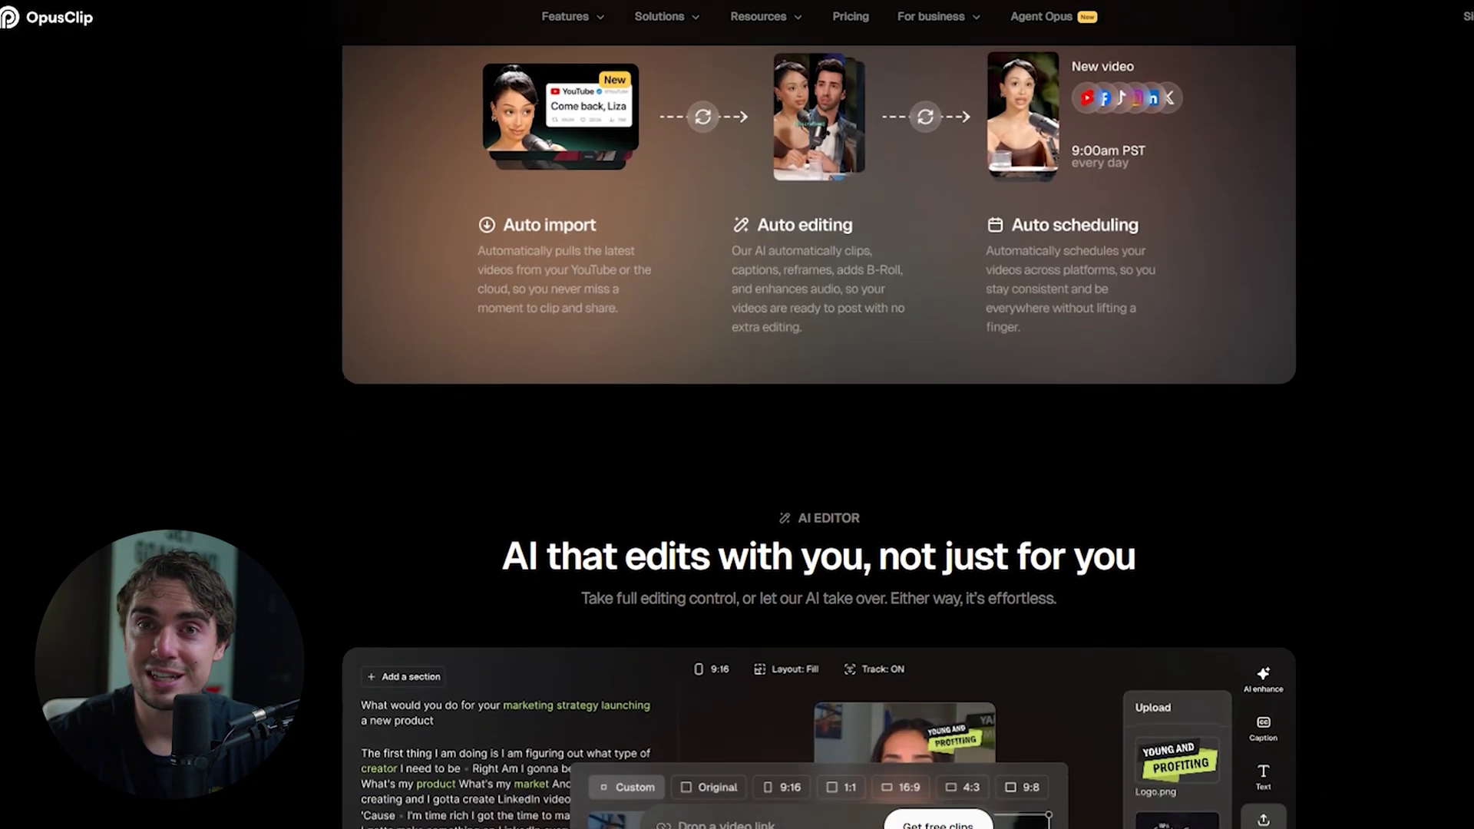
scroll(818, 460, down, 2)
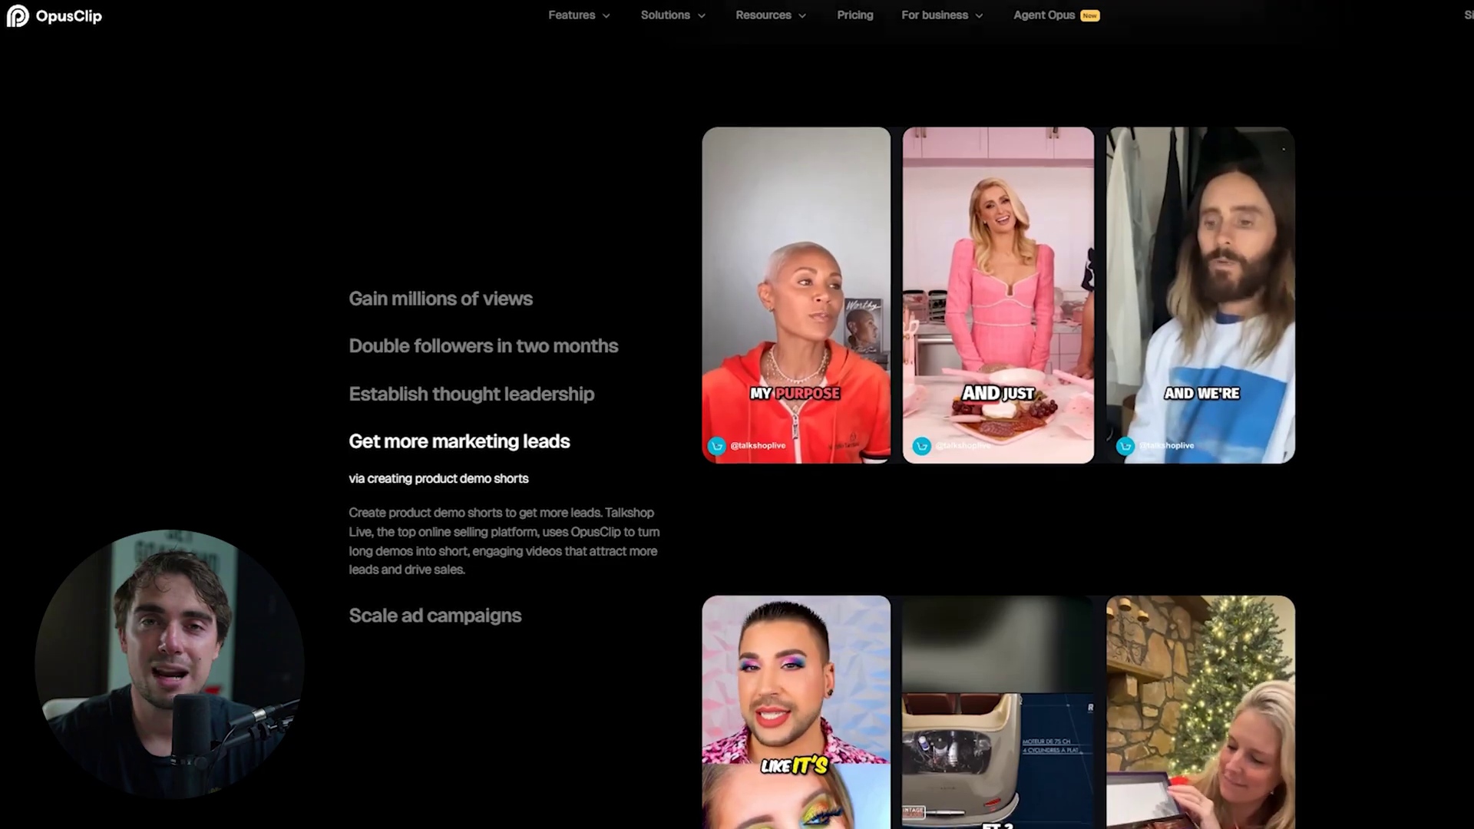
scroll(998, 461, down, 1)
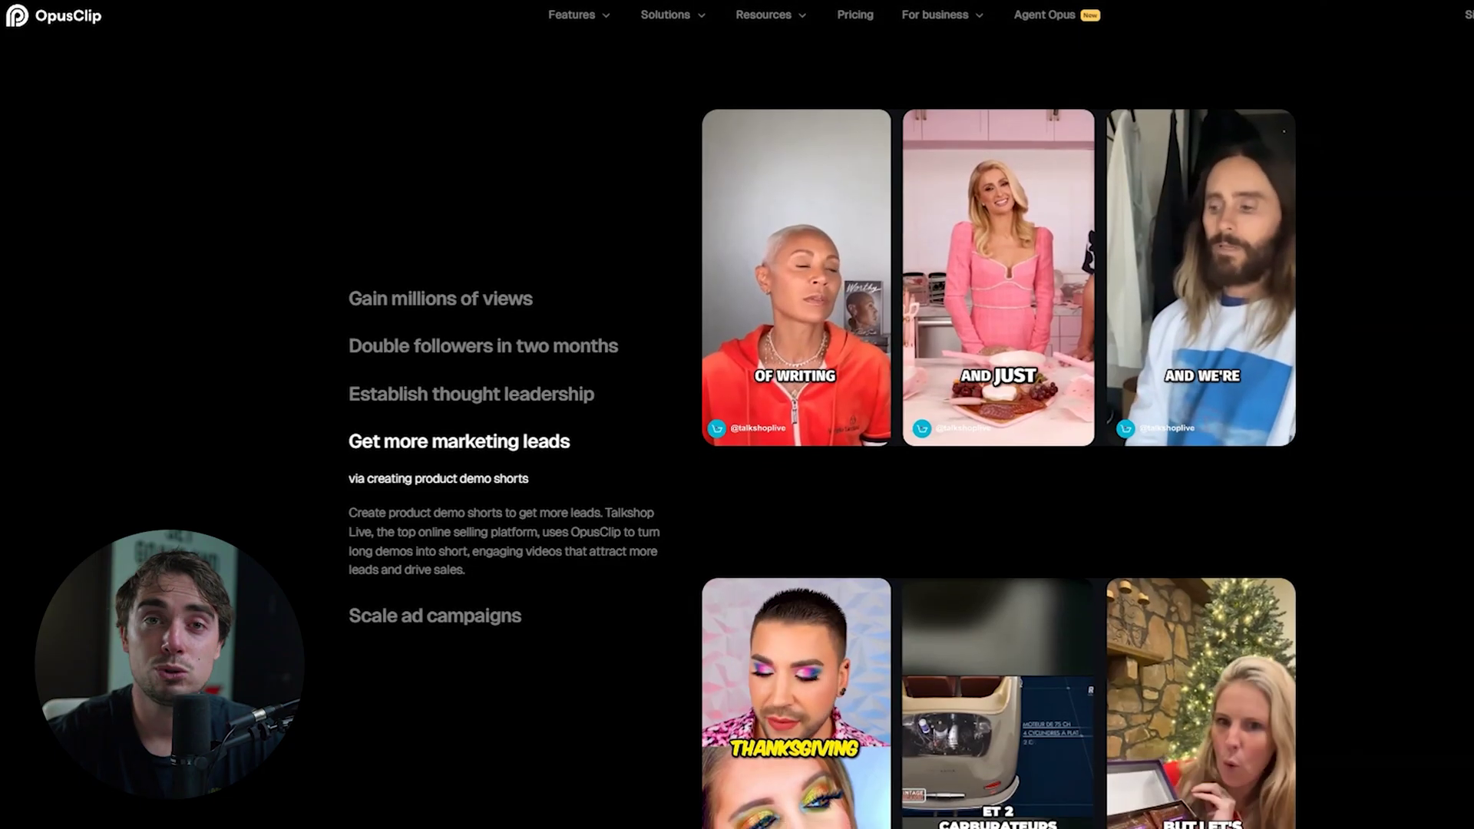
scroll(998, 430, down, 2)
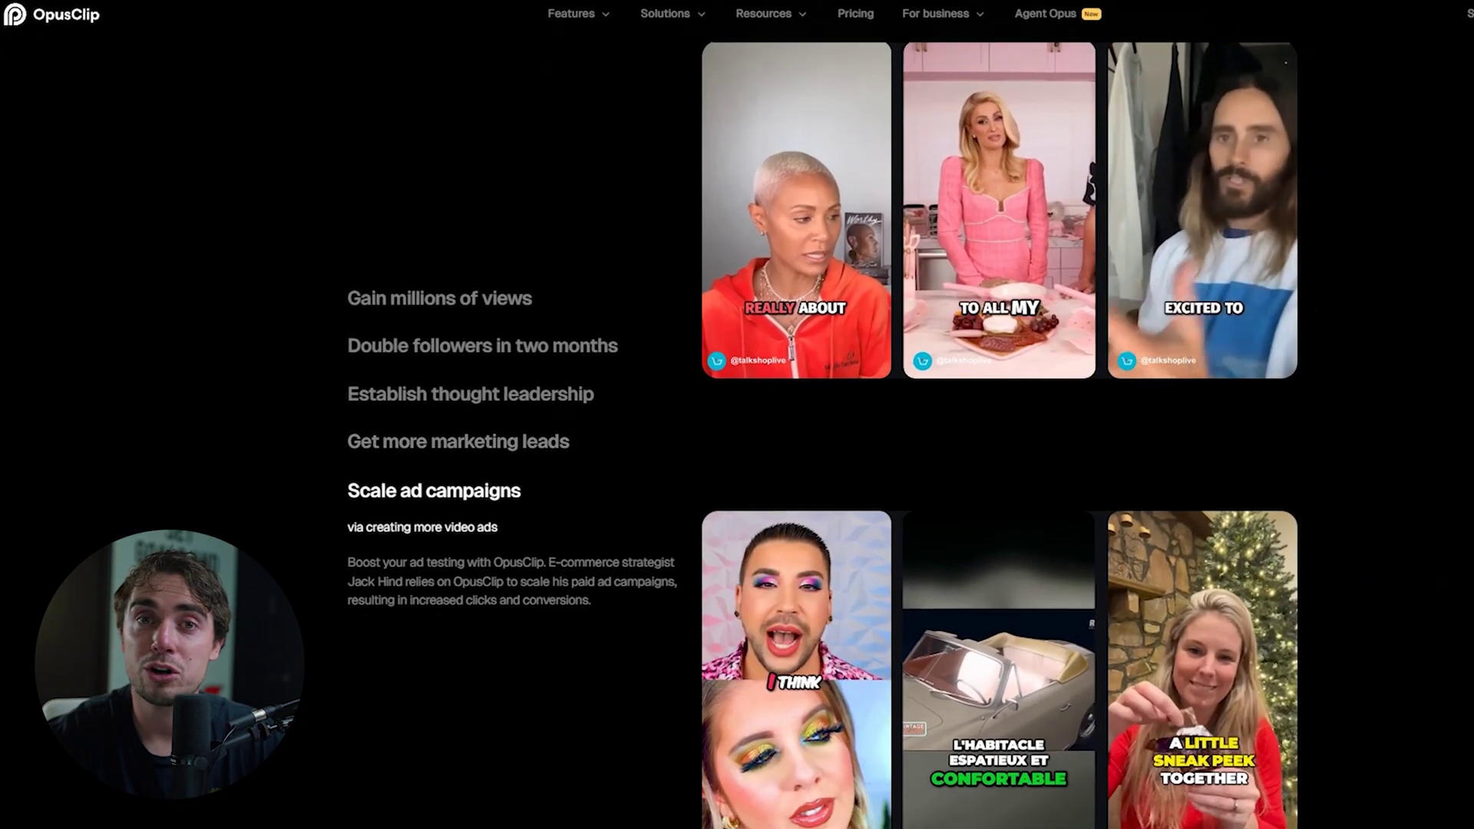
scroll(998, 430, down, 2)
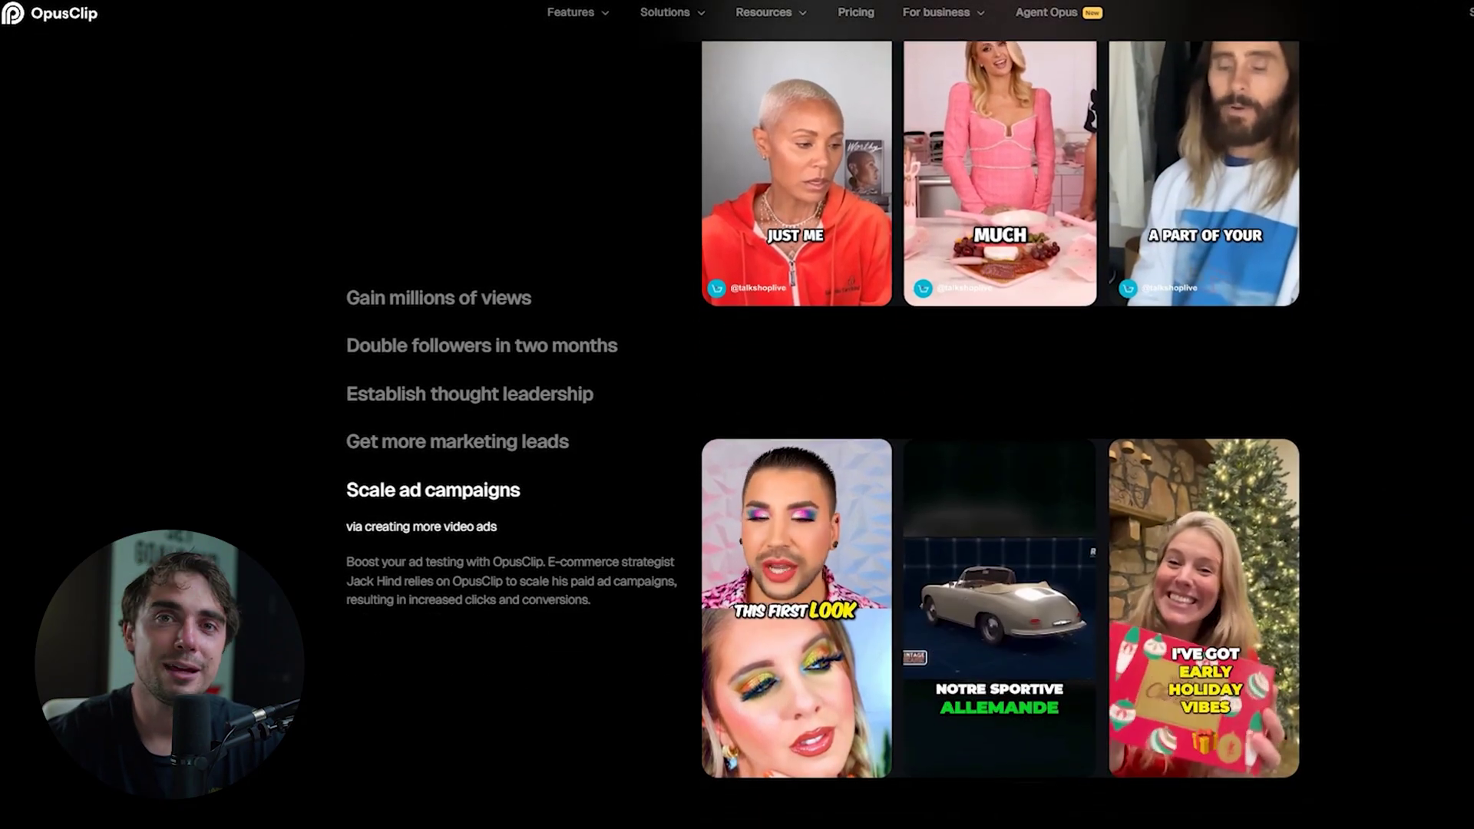
scroll(999, 430, down, 2)
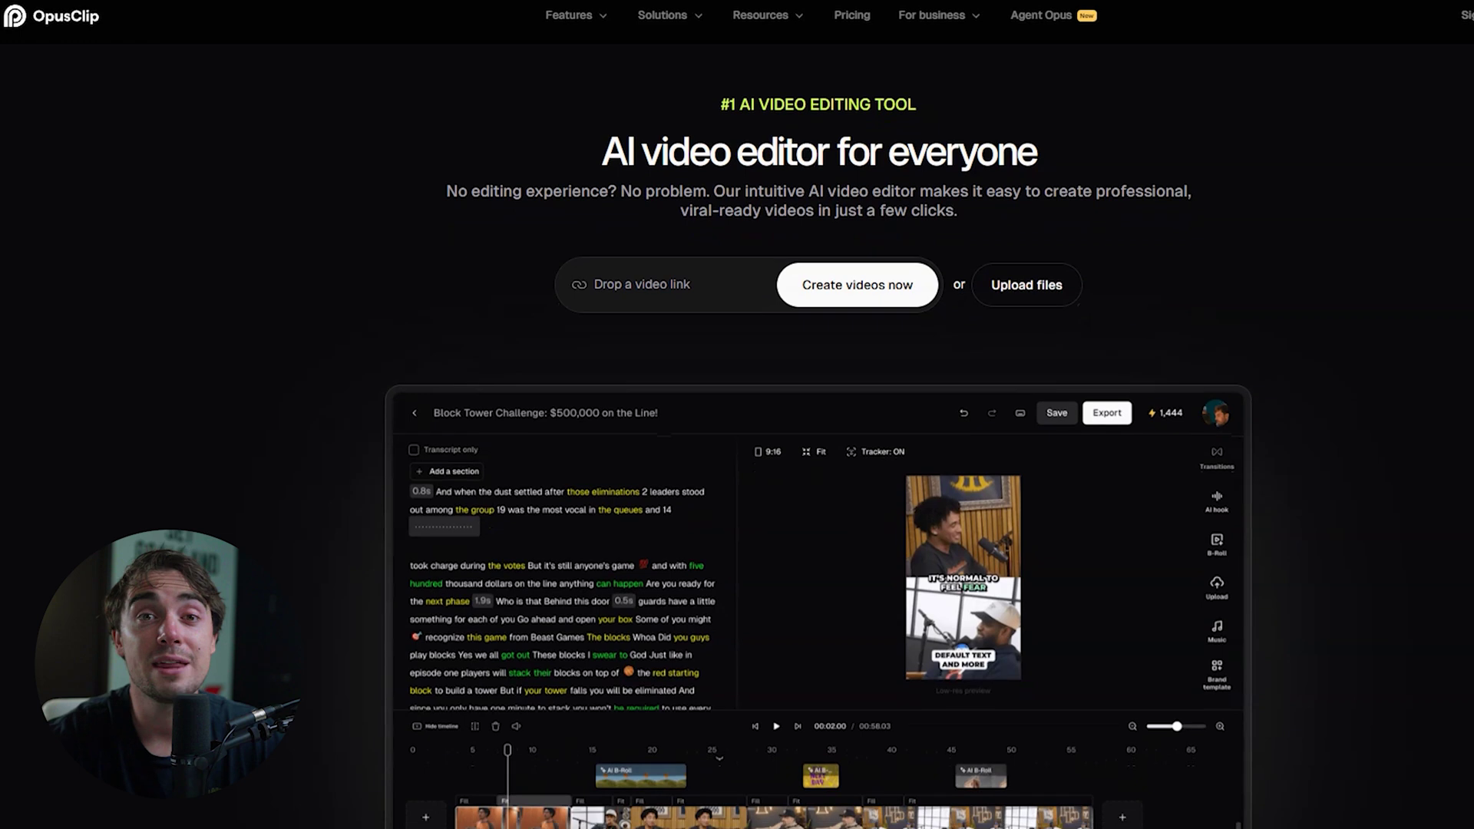
scroll(818, 461, down, 3)
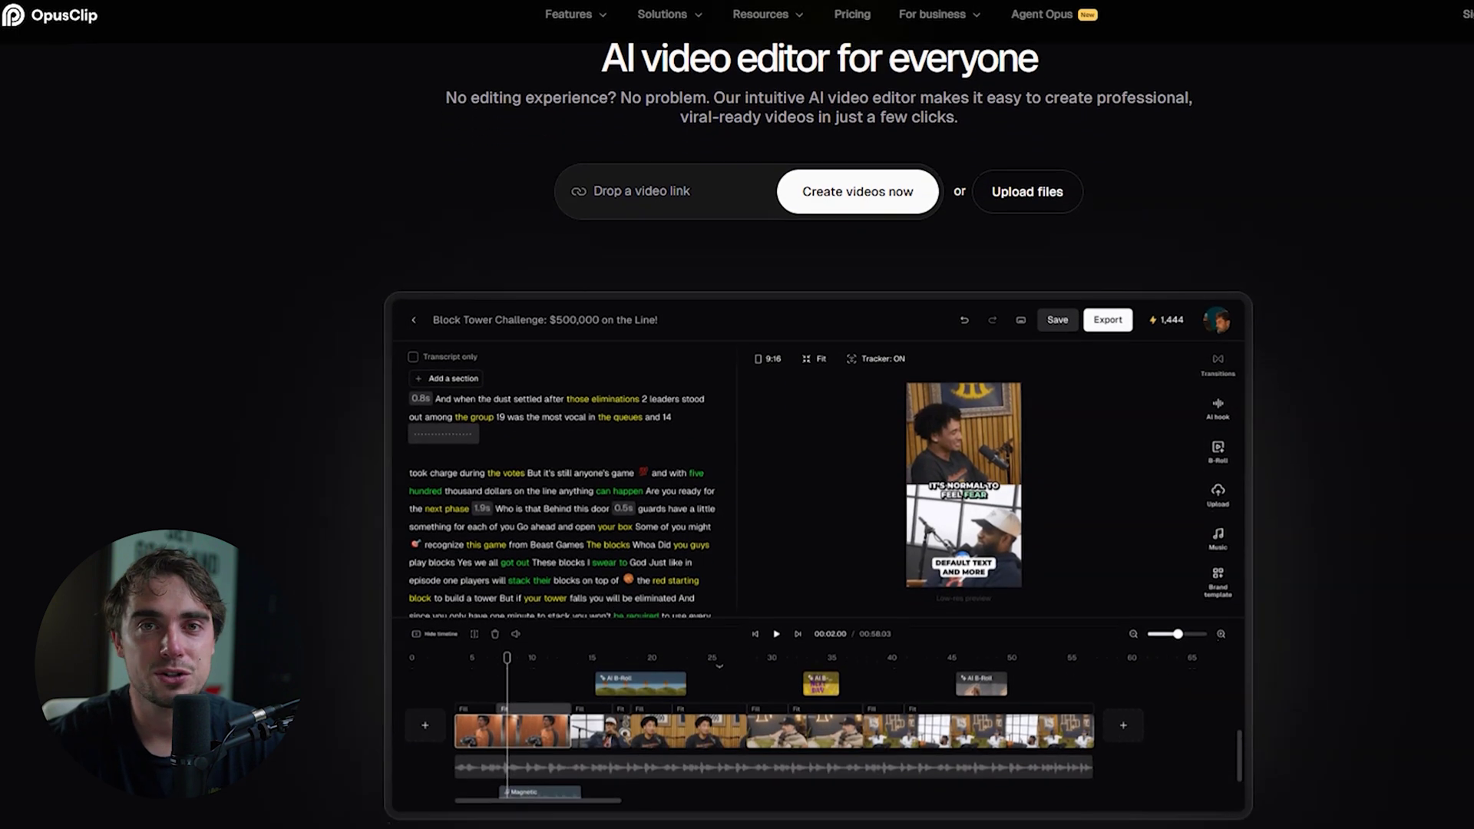
scroll(818, 461, down, 3)
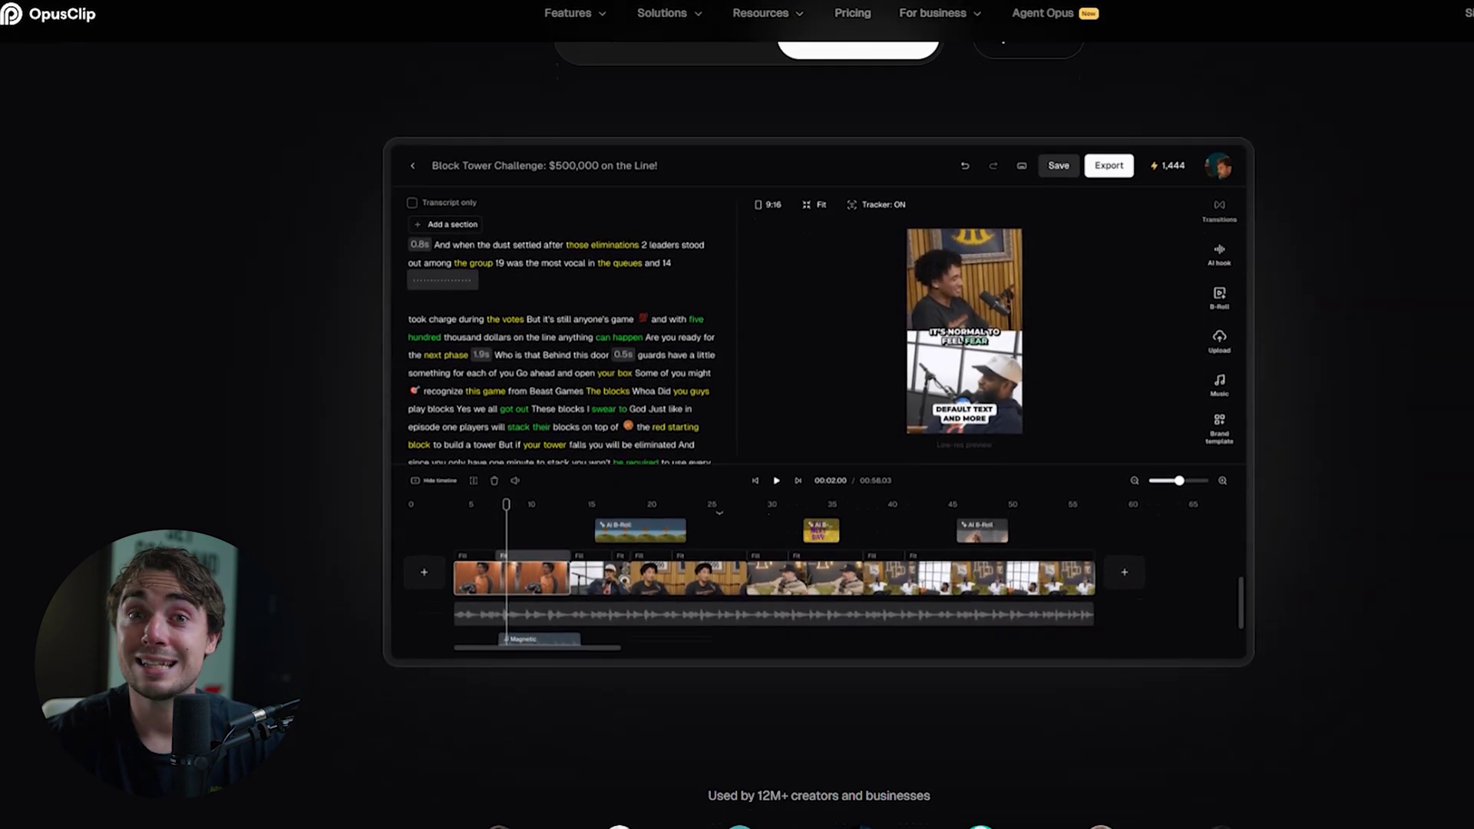
scroll(819, 461, down, 3)
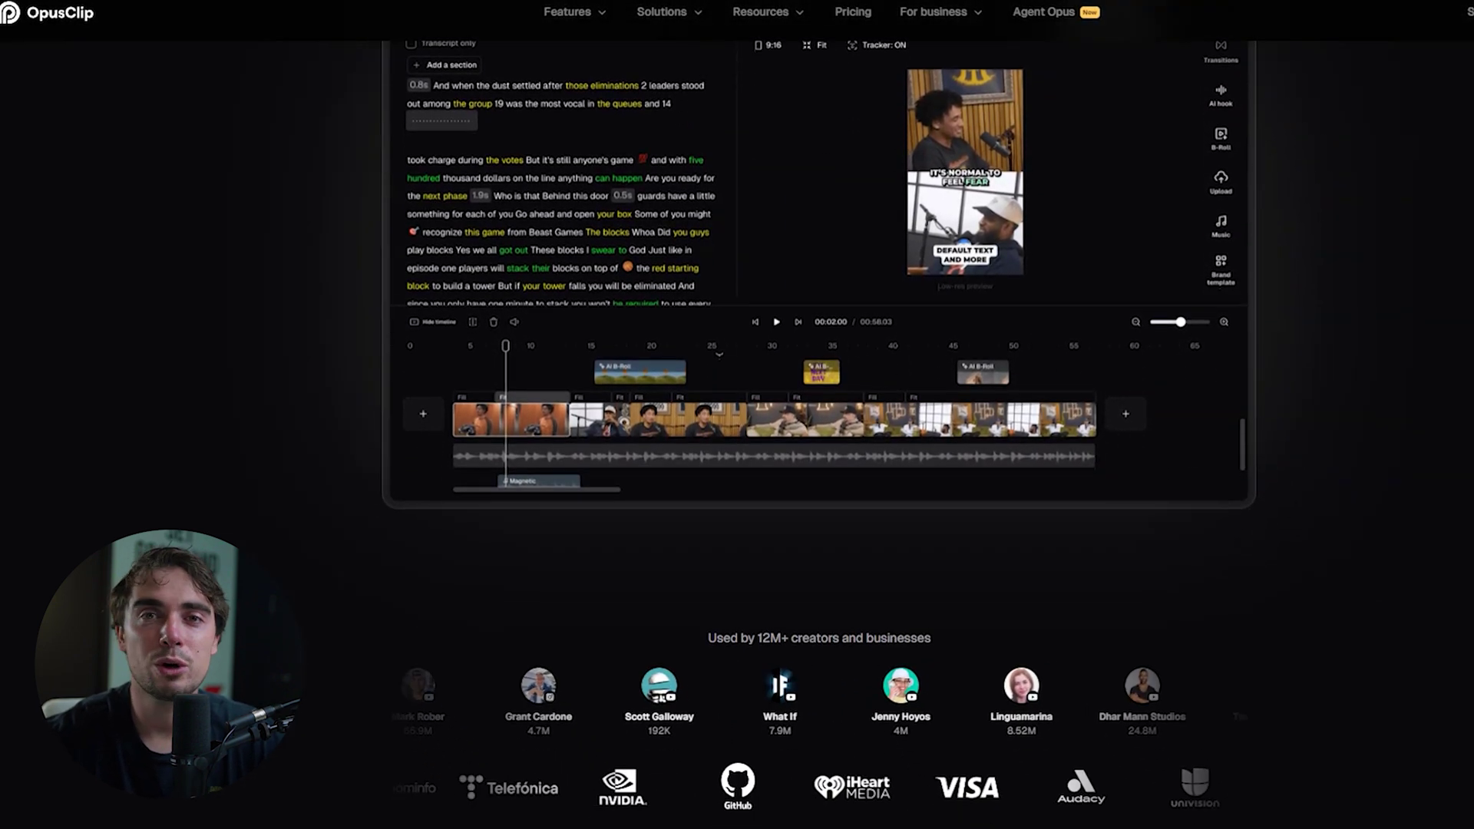
scroll(818, 460, down, 3)
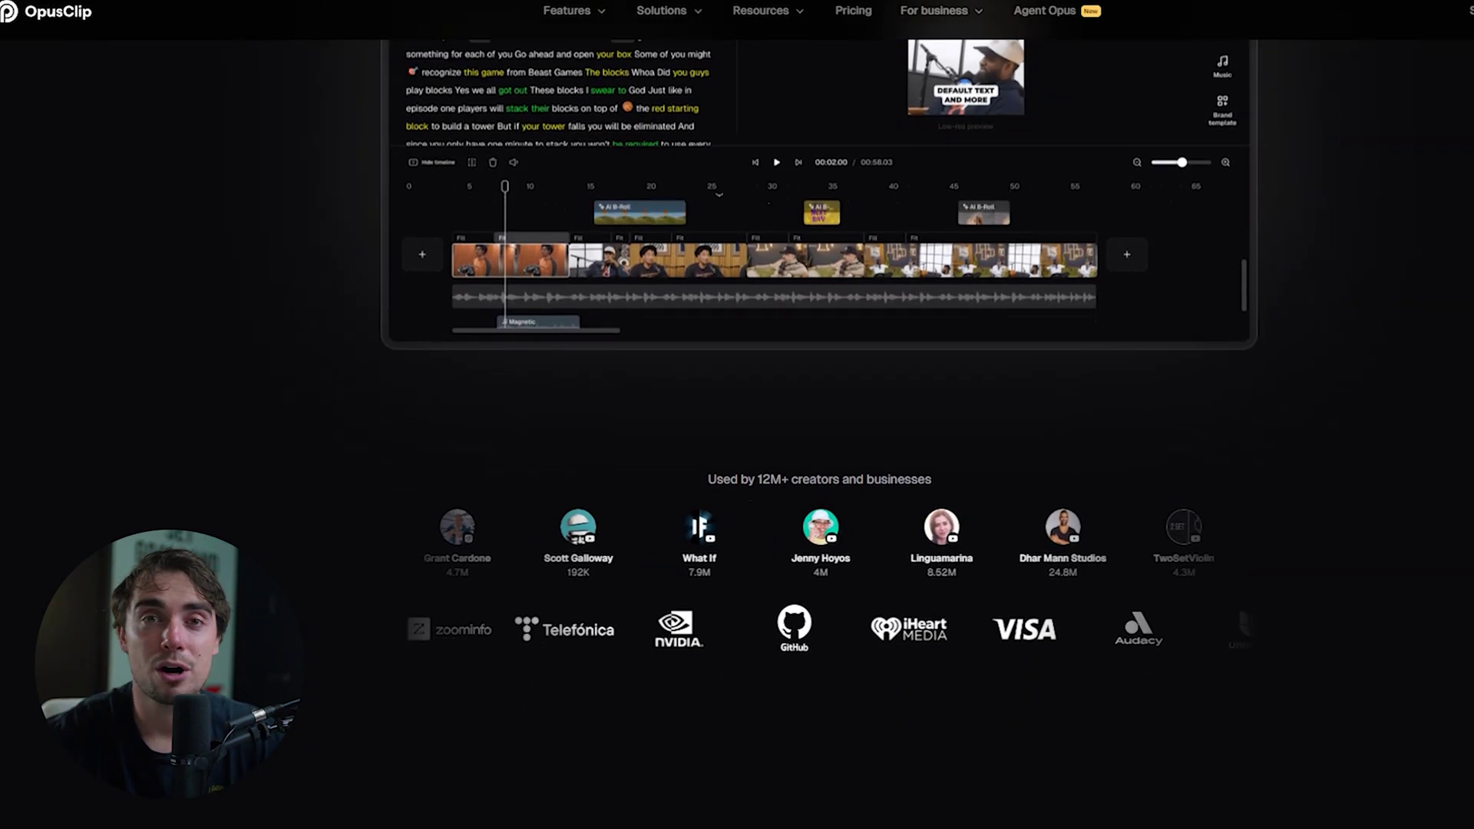
scroll(819, 461, down, 3)
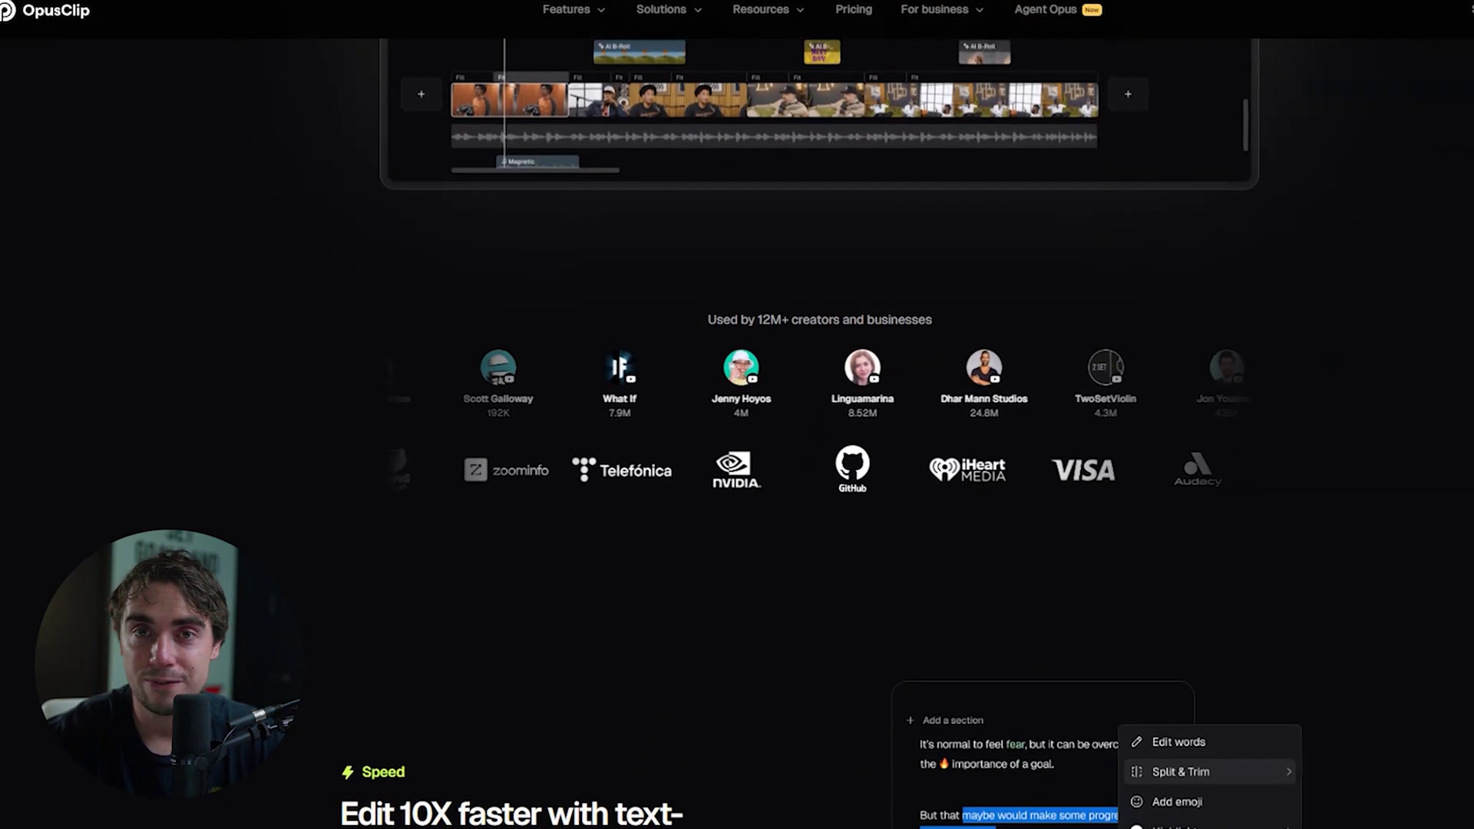
scroll(818, 461, down, 1)
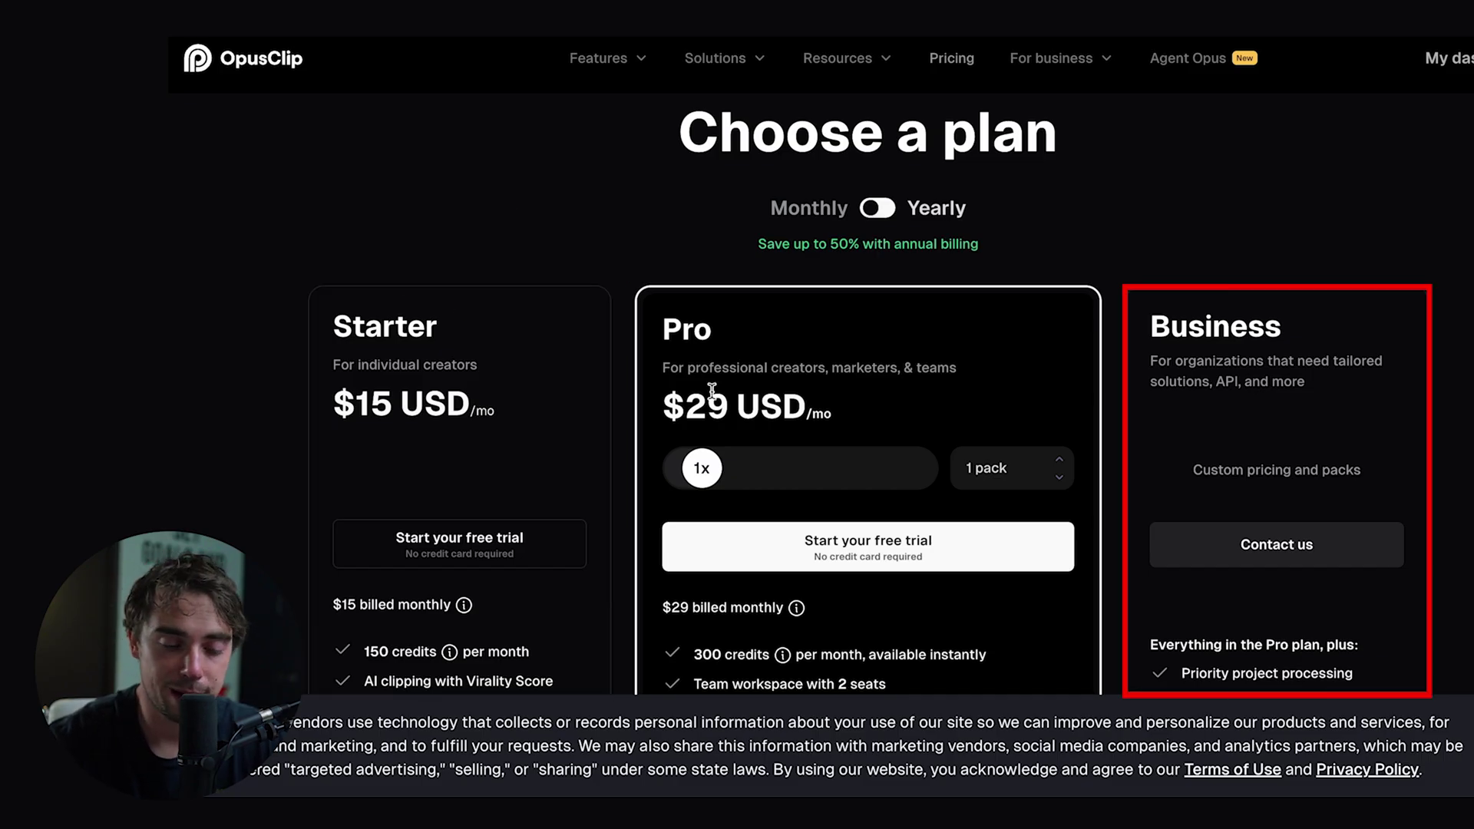
scroll(707, 384, down, 3)
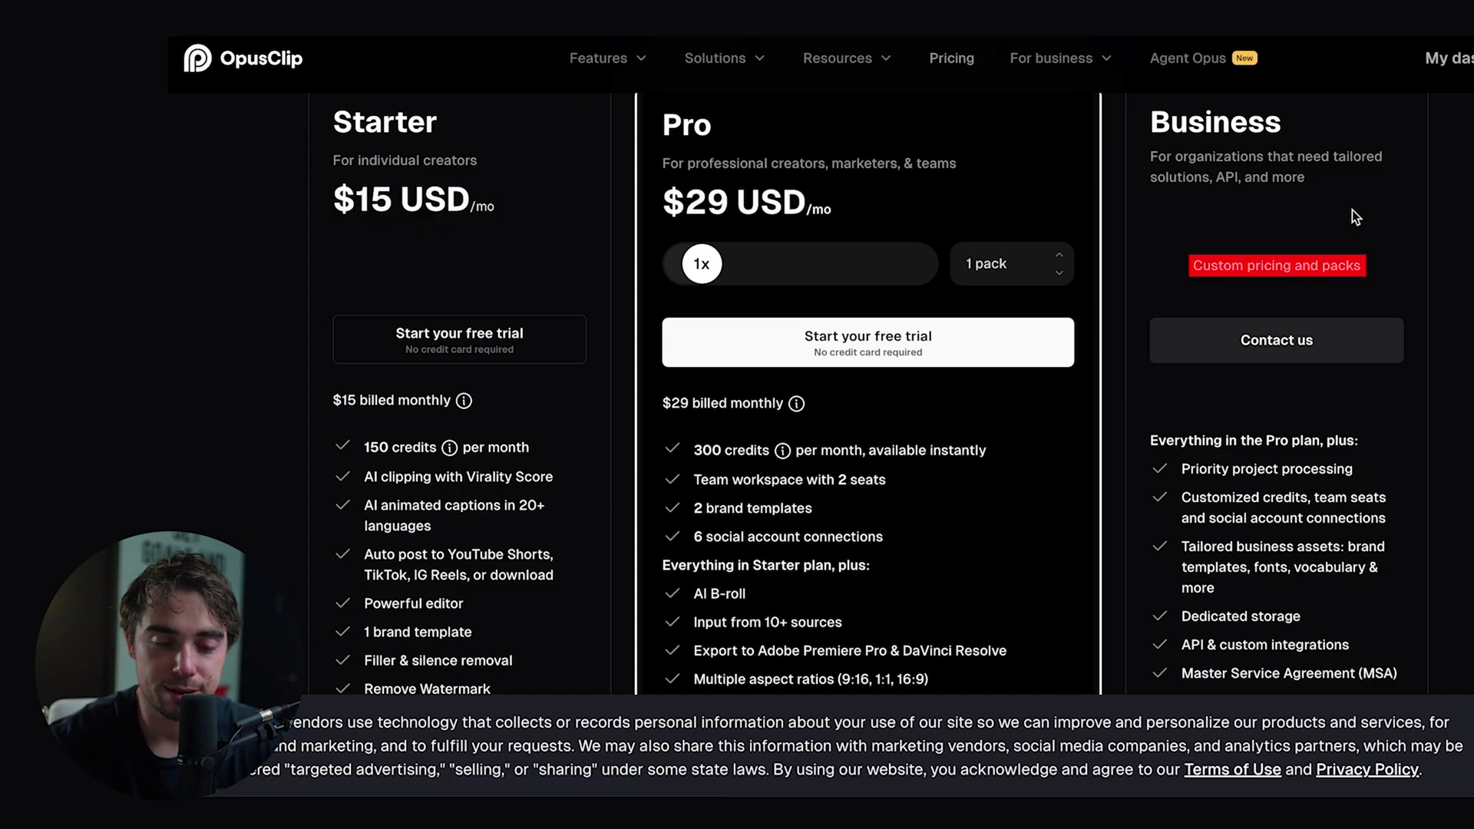
scroll(854, 434, down, 1)
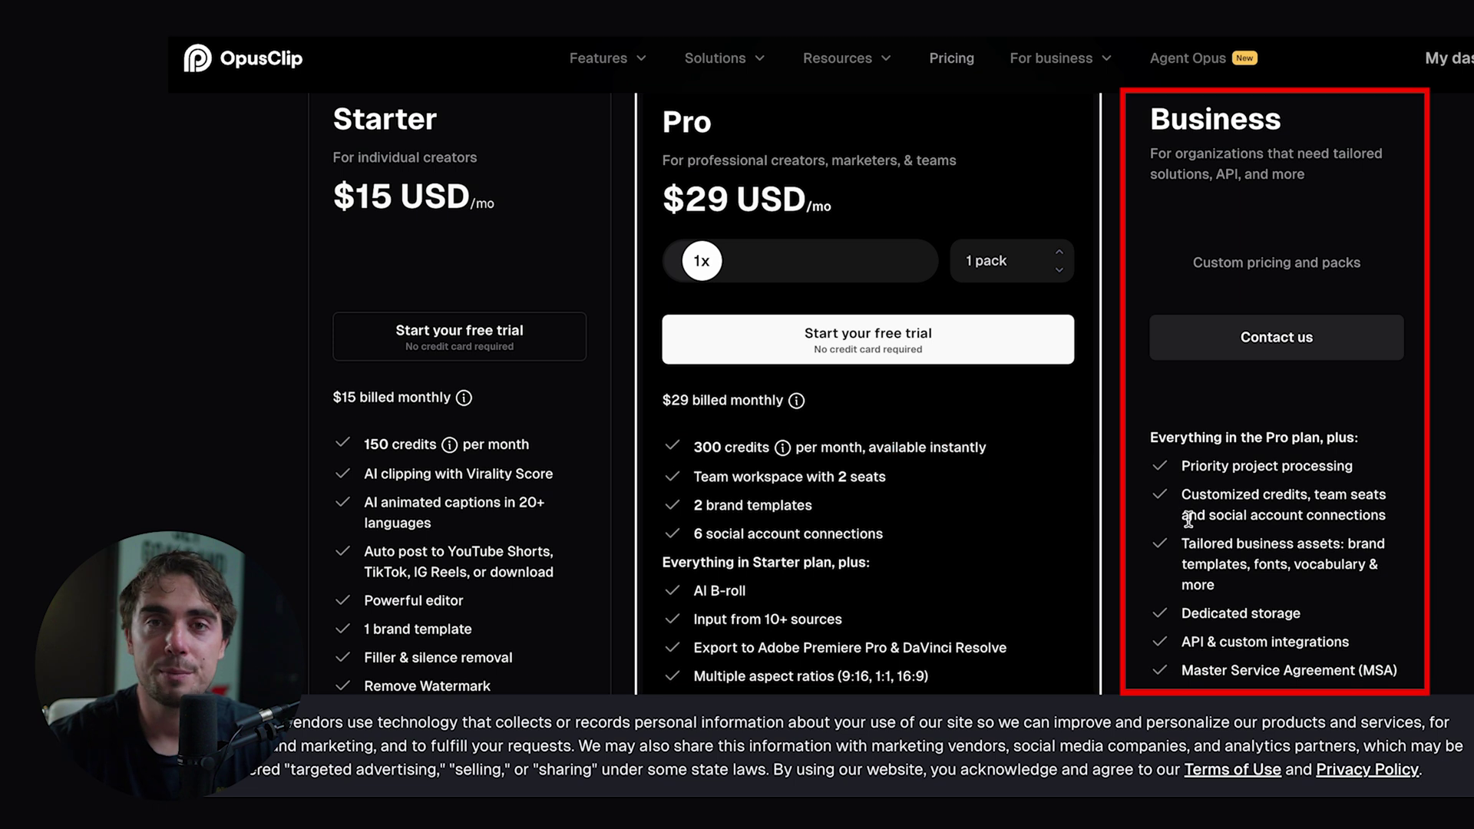
scroll(472, 542, down, 1)
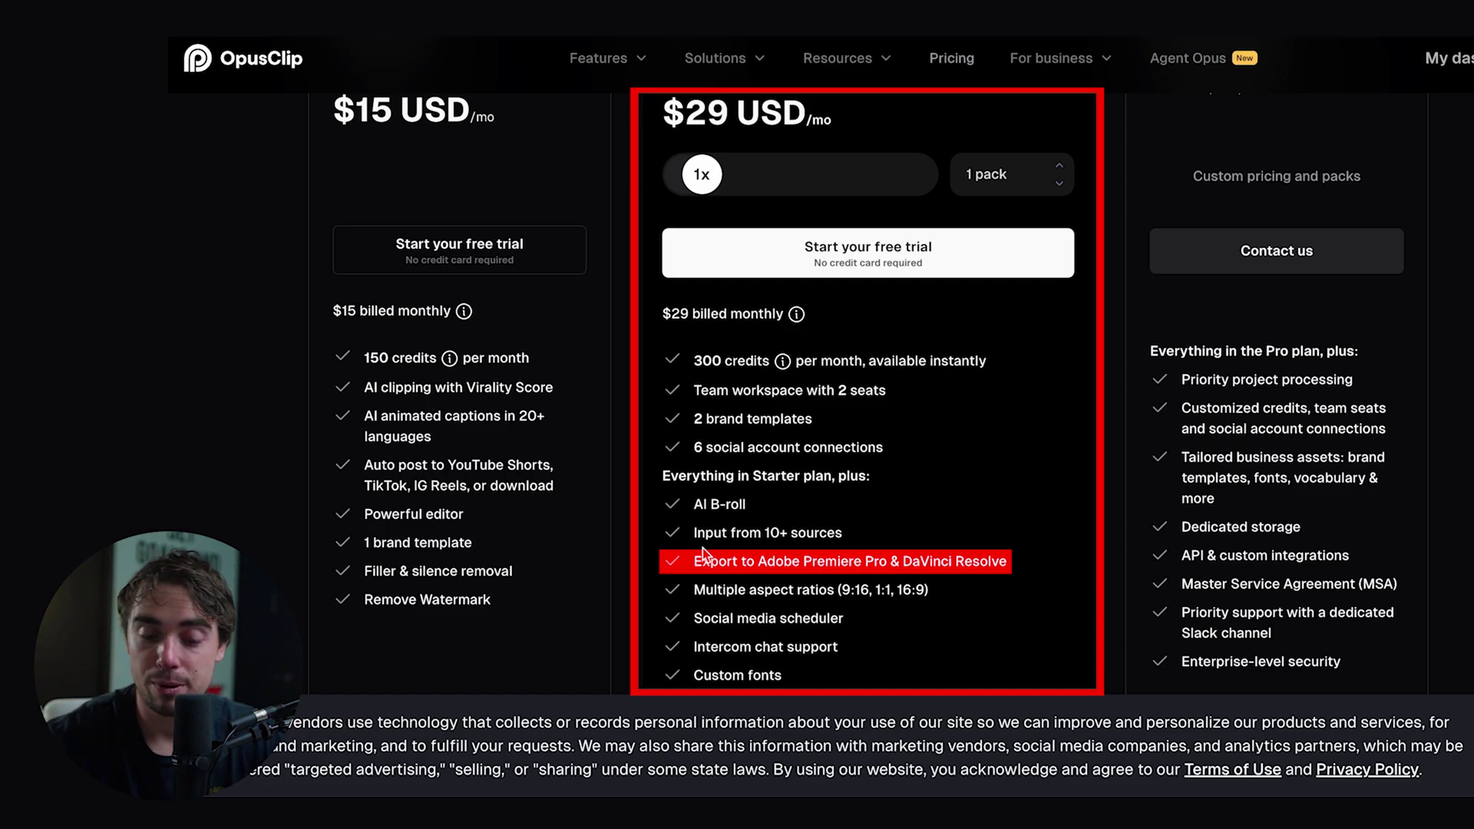
- Scroll through the Pro plan's feature list on the pricing page
scroll(704, 551, down, 1)
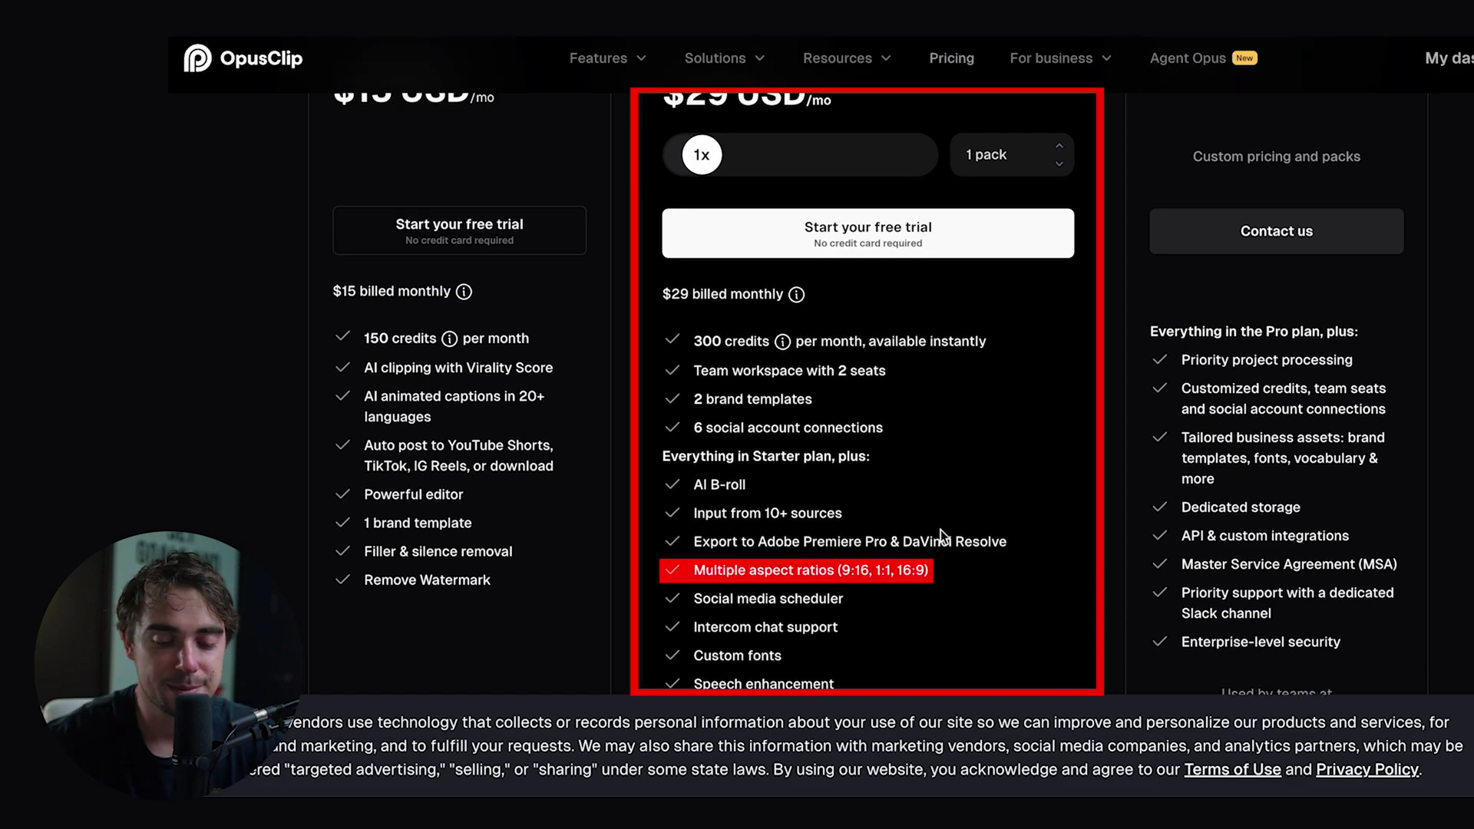
scroll(941, 535, down, 1)
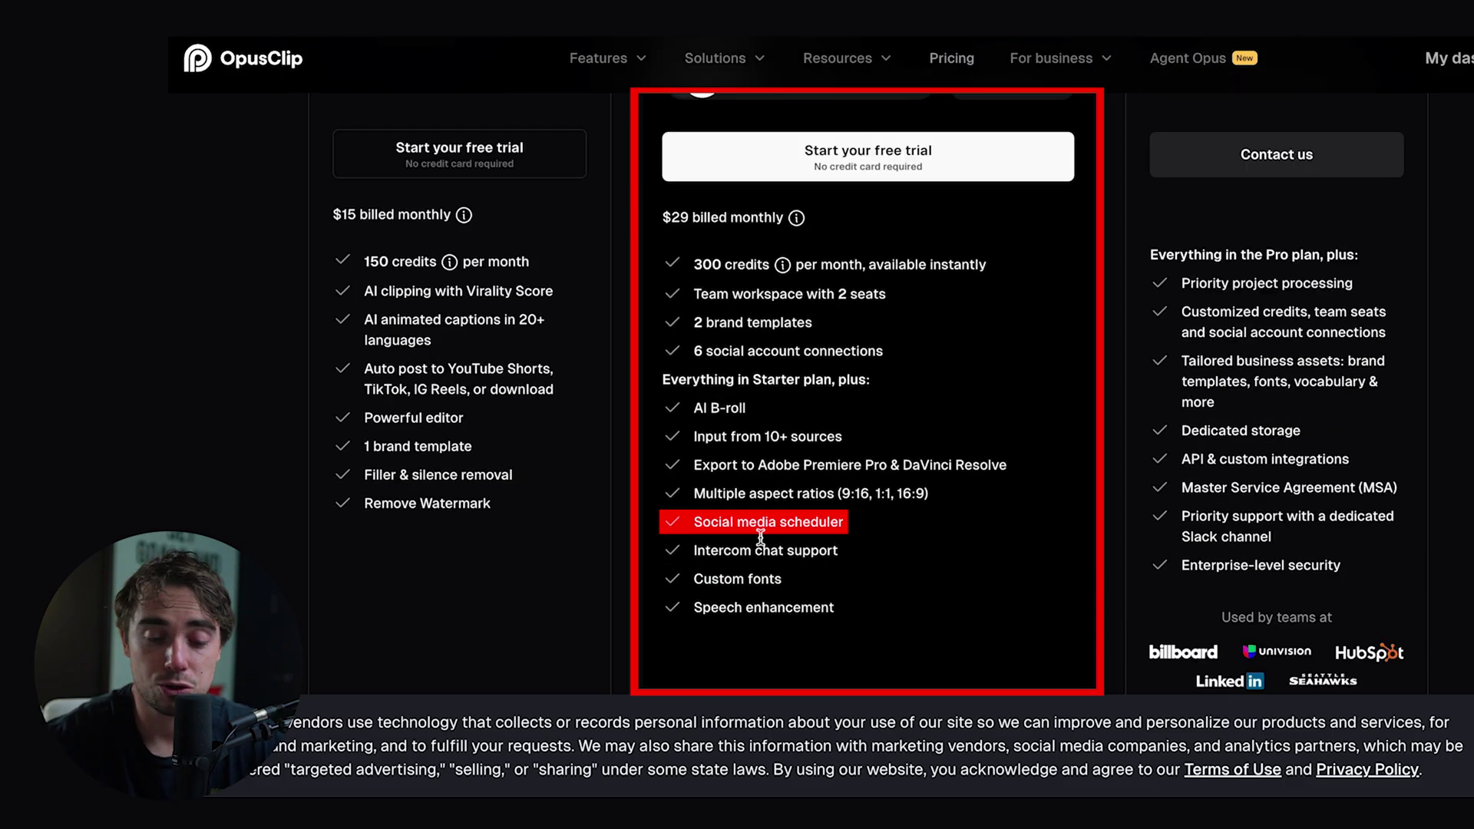
scroll(852, 521, up, 2)
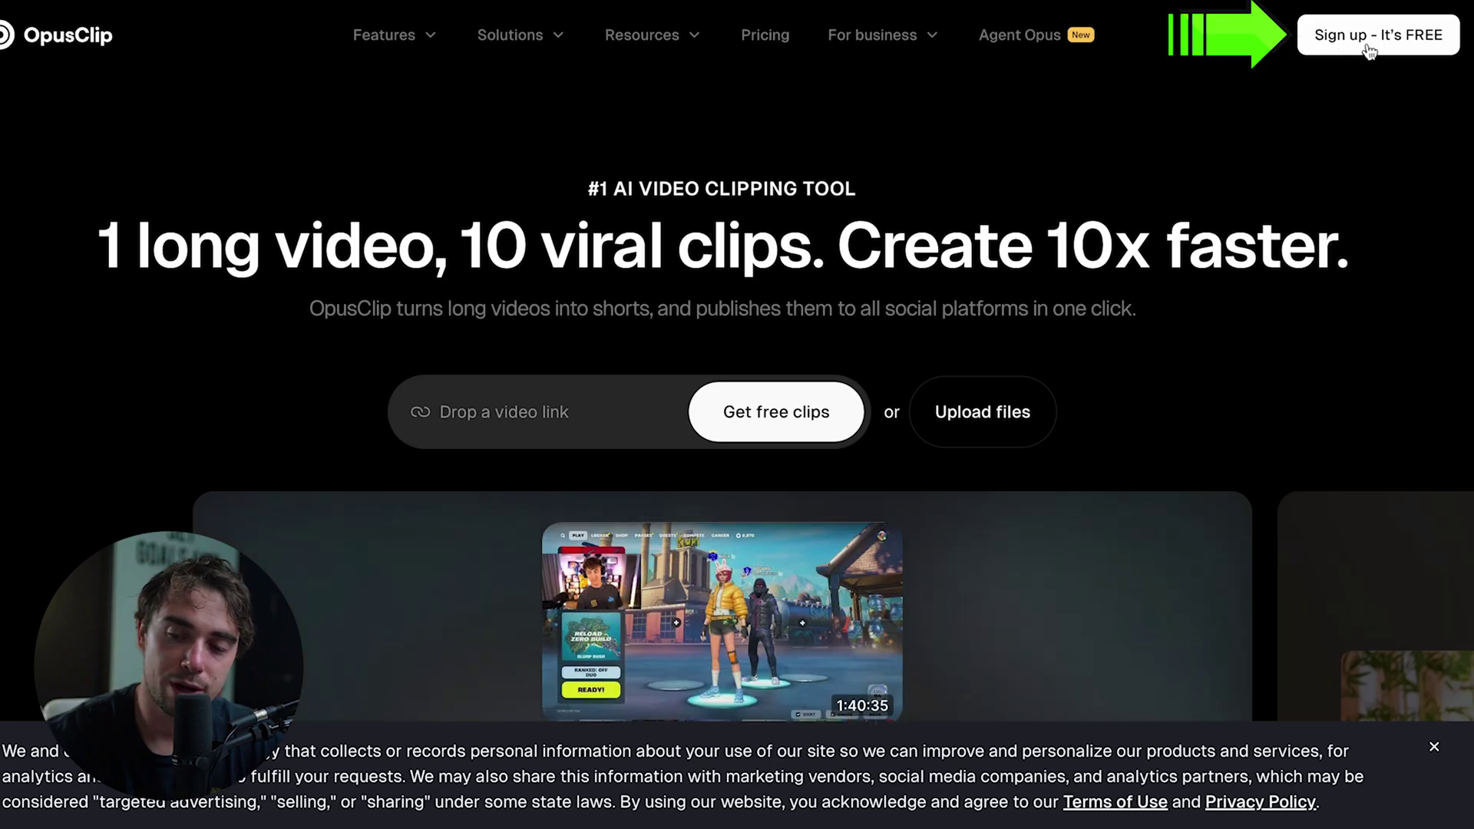
- Sign up for a free OpusClip account using Continue with Google and a chosen Google account
click(1357, 44)
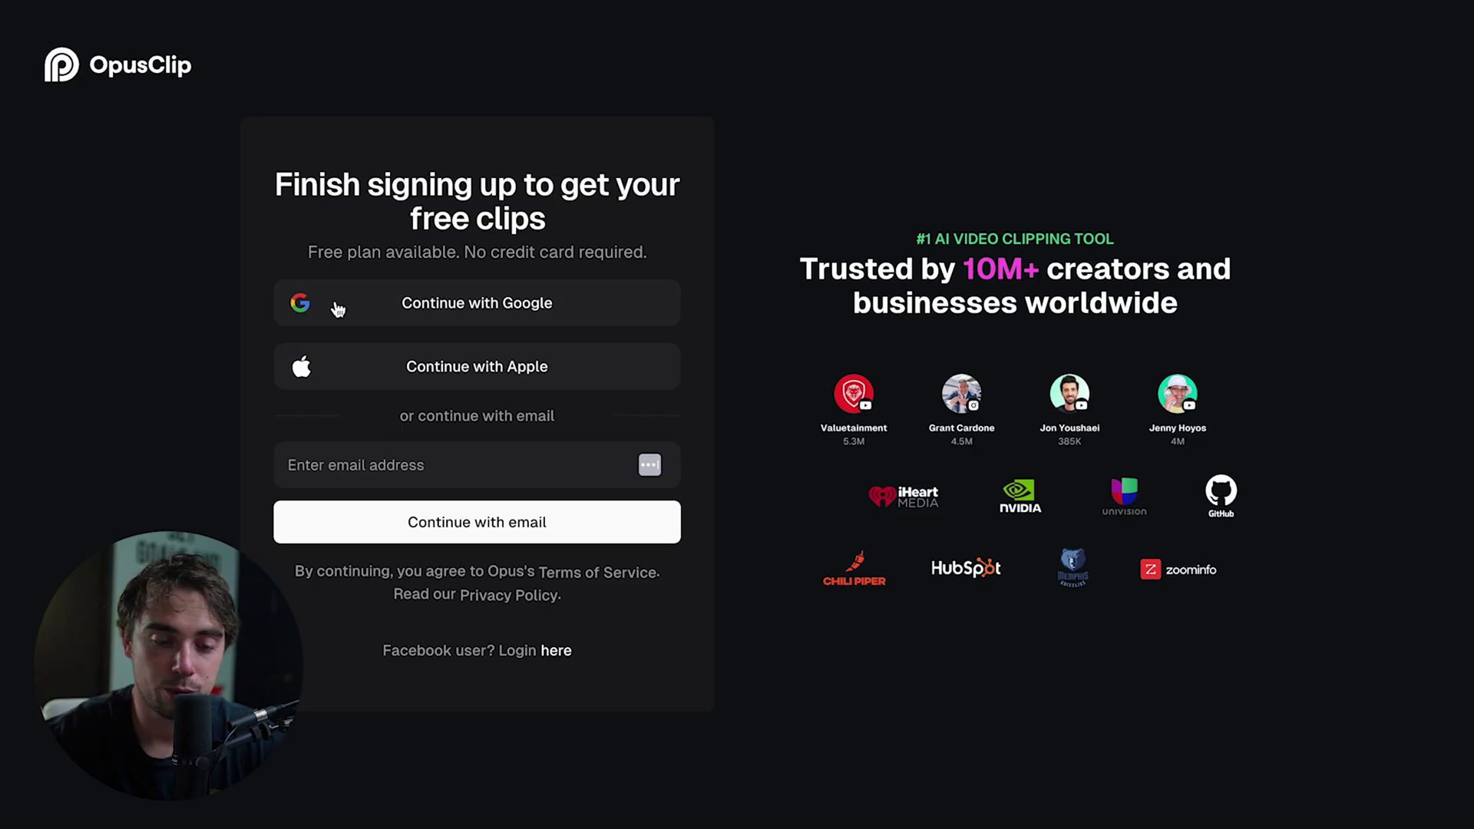
click(338, 308)
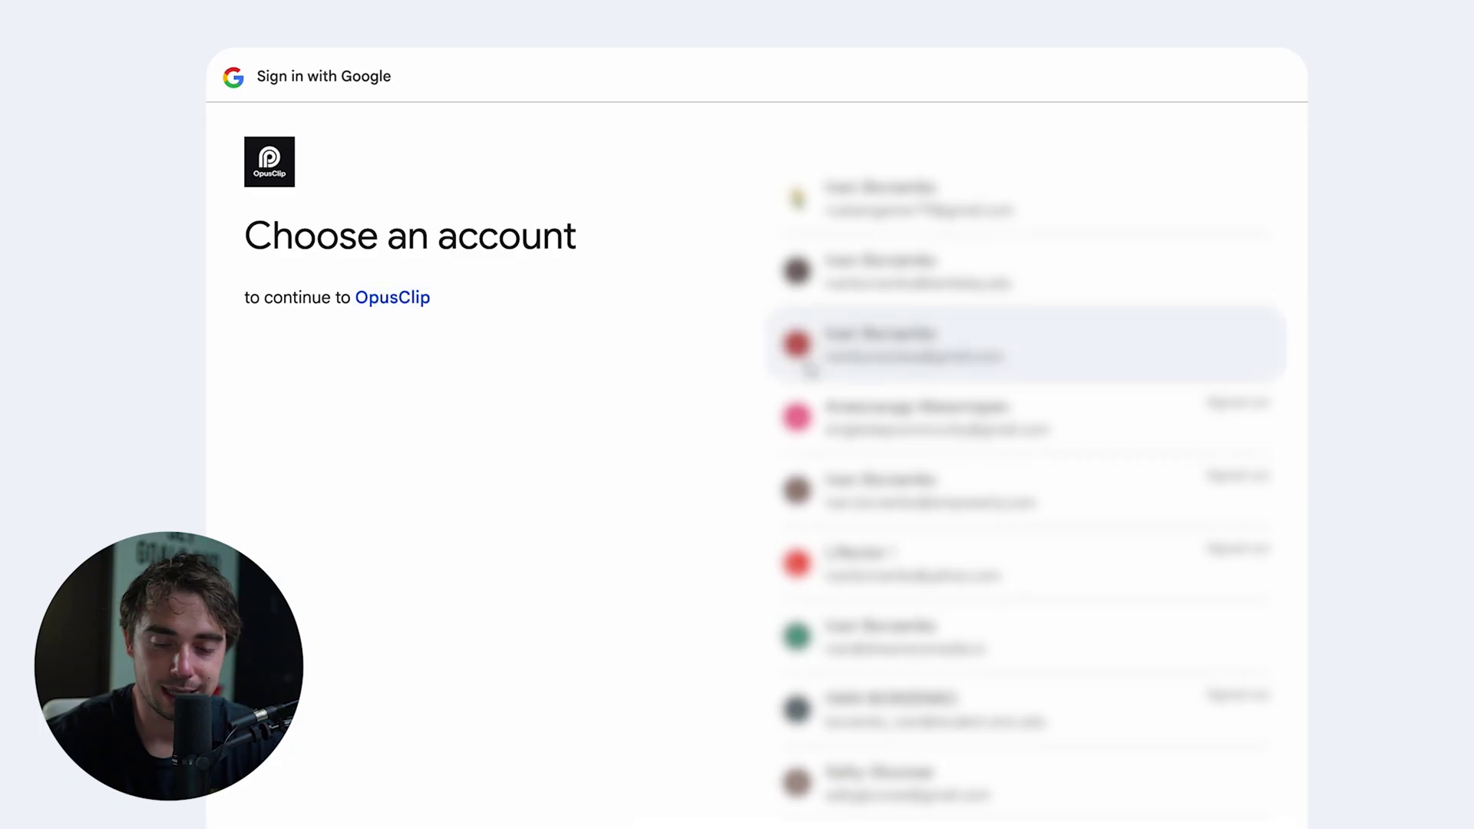
click(1123, 601)
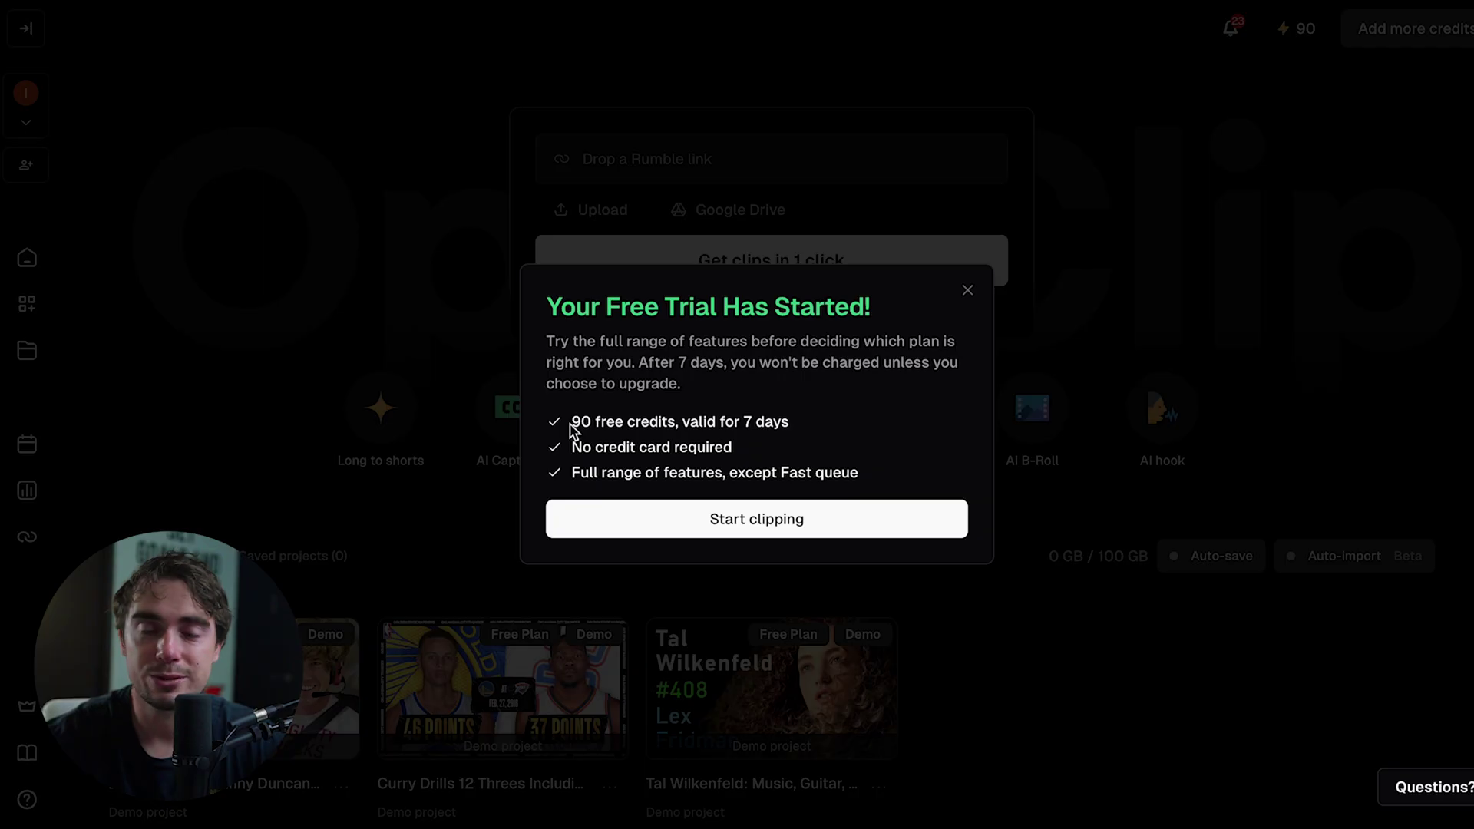